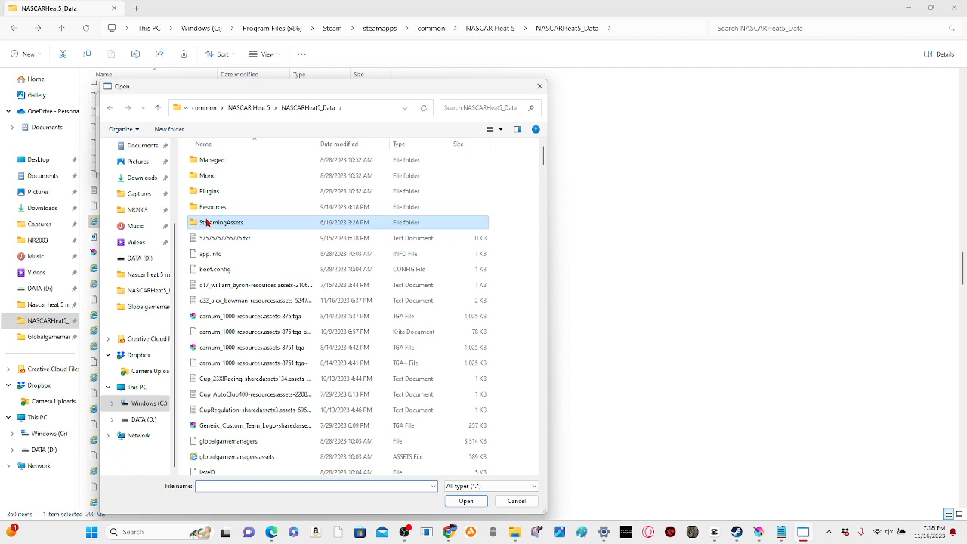
Browse to the StreamingAssets > PC > AssetBundles > CarAppearances folder for the bundle to open
left_click(224, 161)
double_click(224, 161)
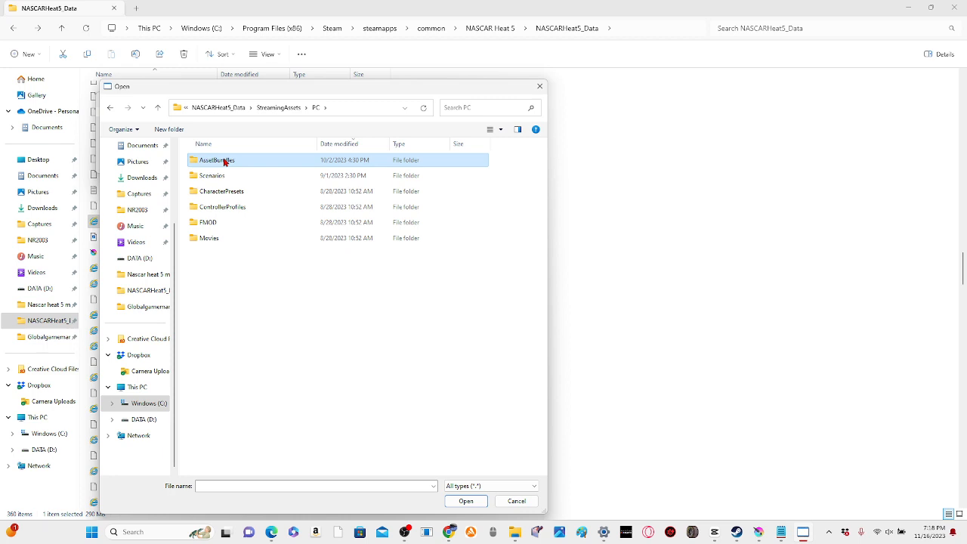
double_click(226, 161)
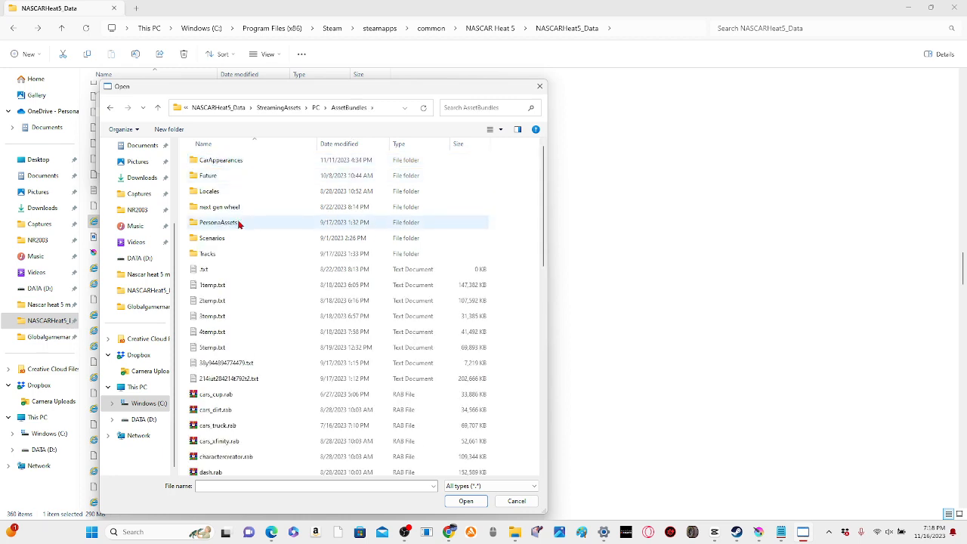
double_click(235, 159)
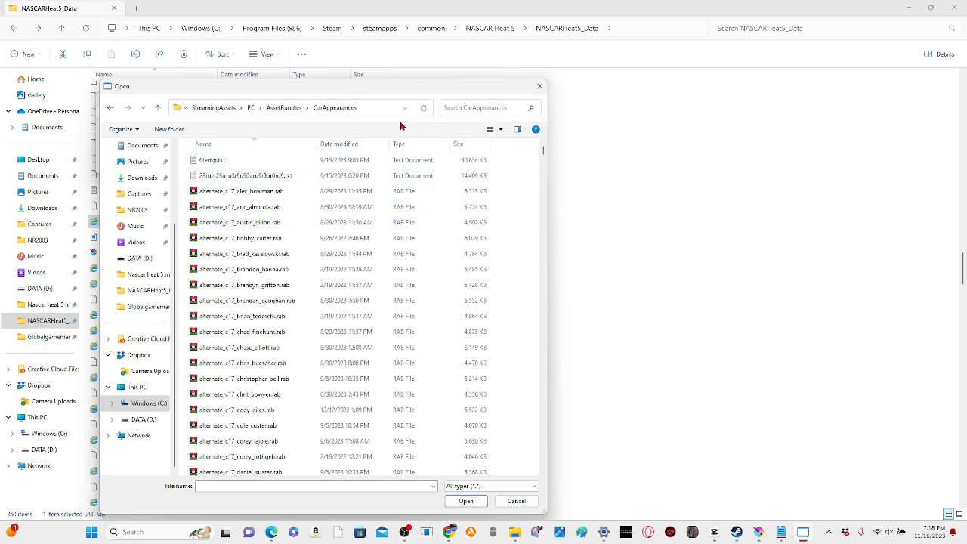
Search the folder for "c22 alex", open default_c22_alex_bowman.rab and agree to unpack the compressed bundle
left_click(476, 106)
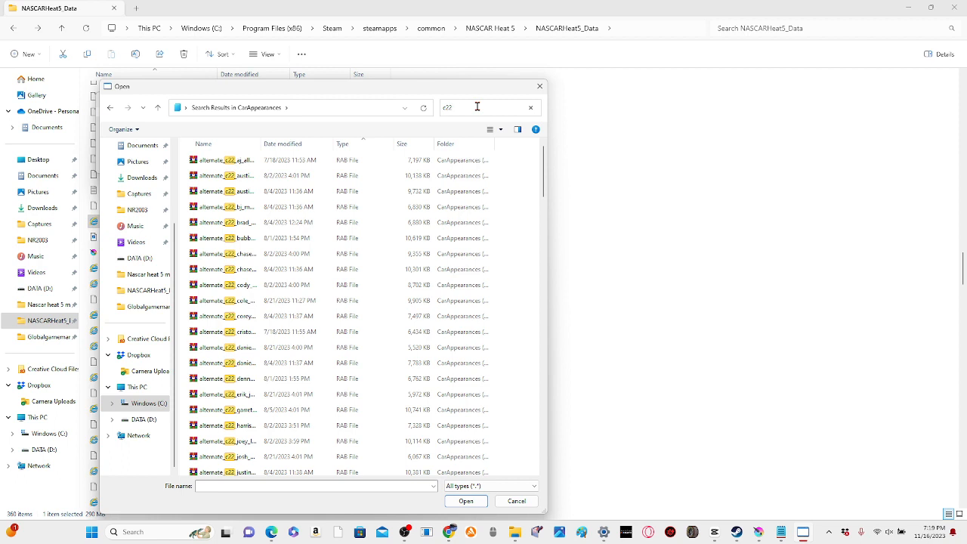
type(".alex")
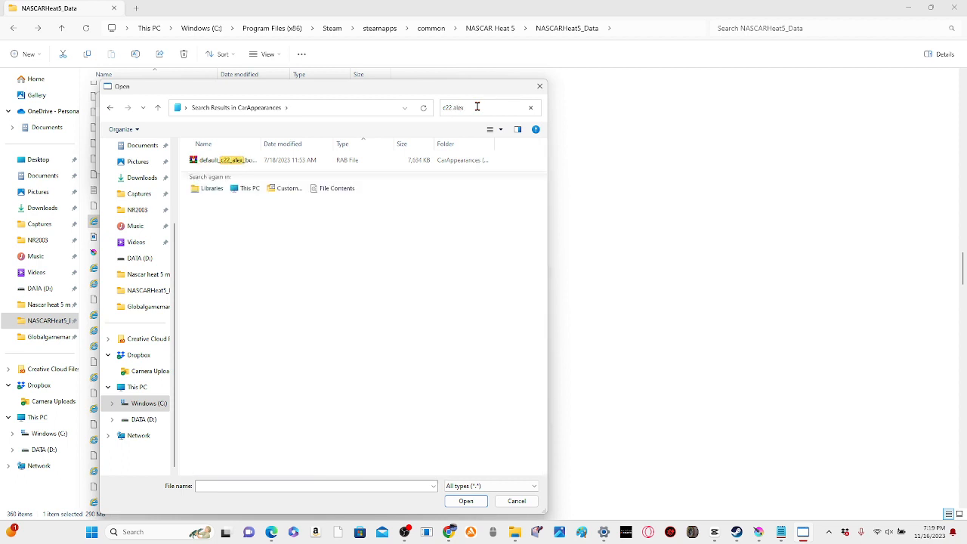
left_click(484, 162)
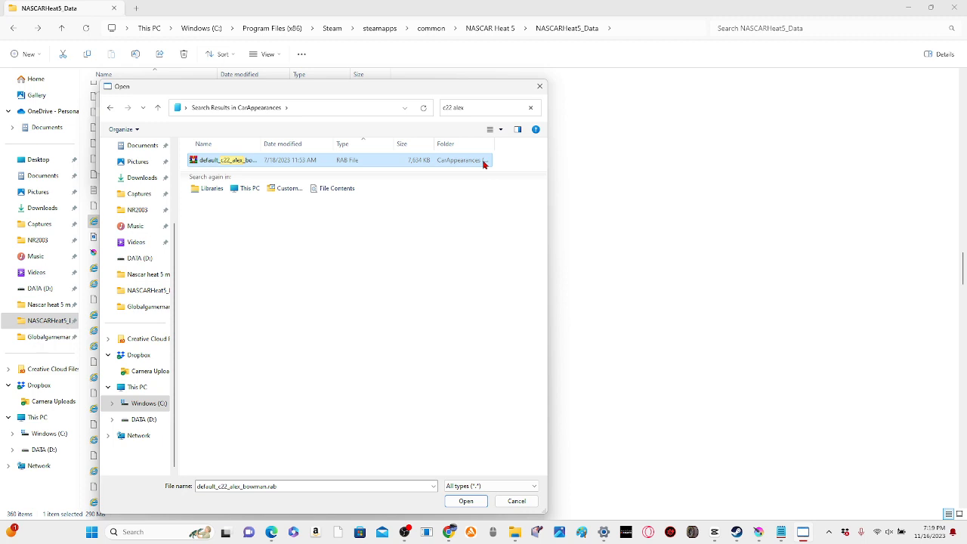
double_click(484, 162)
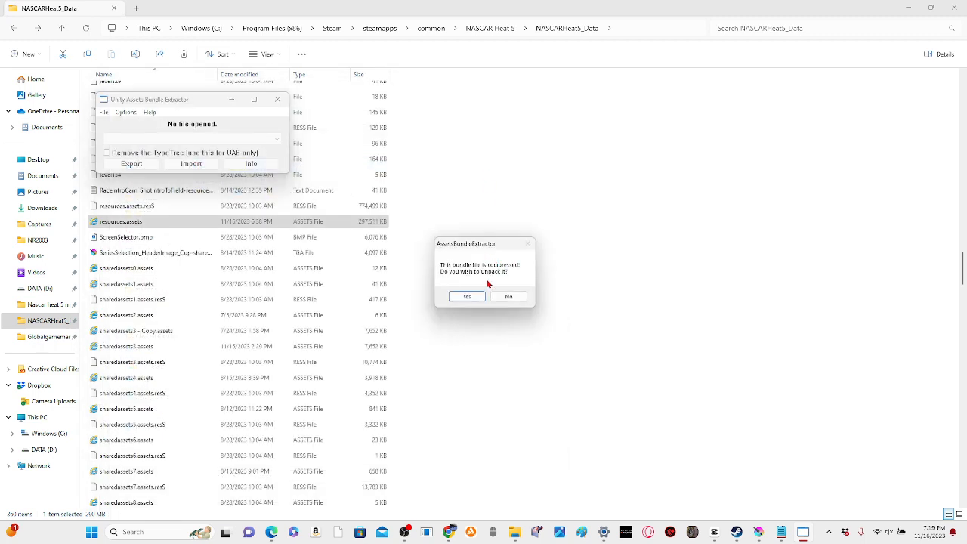
left_click(481, 298)
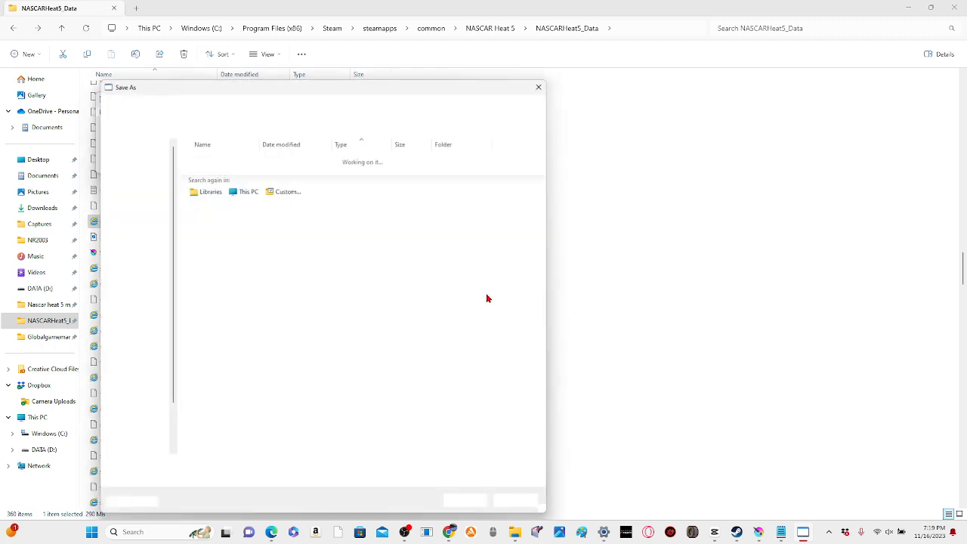
key("BackSpace")
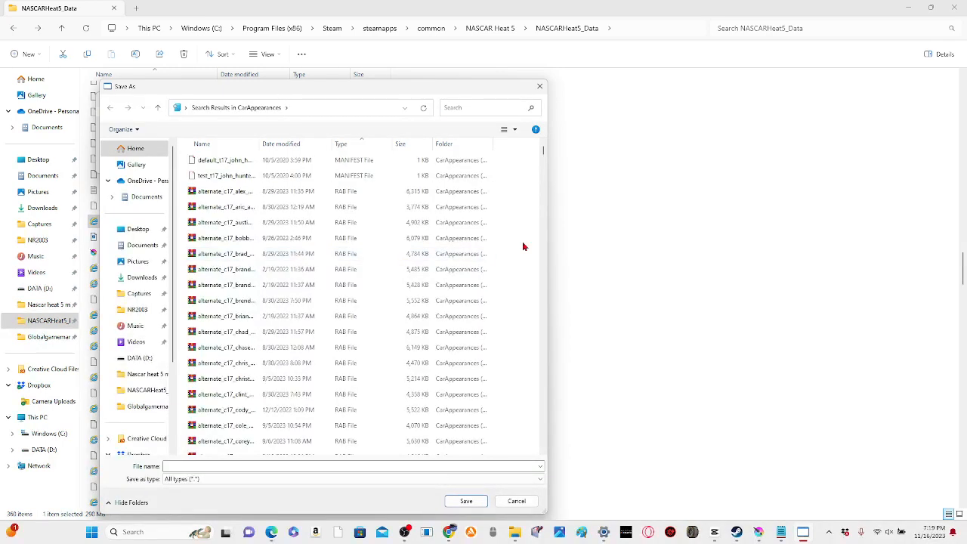
right_click(524, 247)
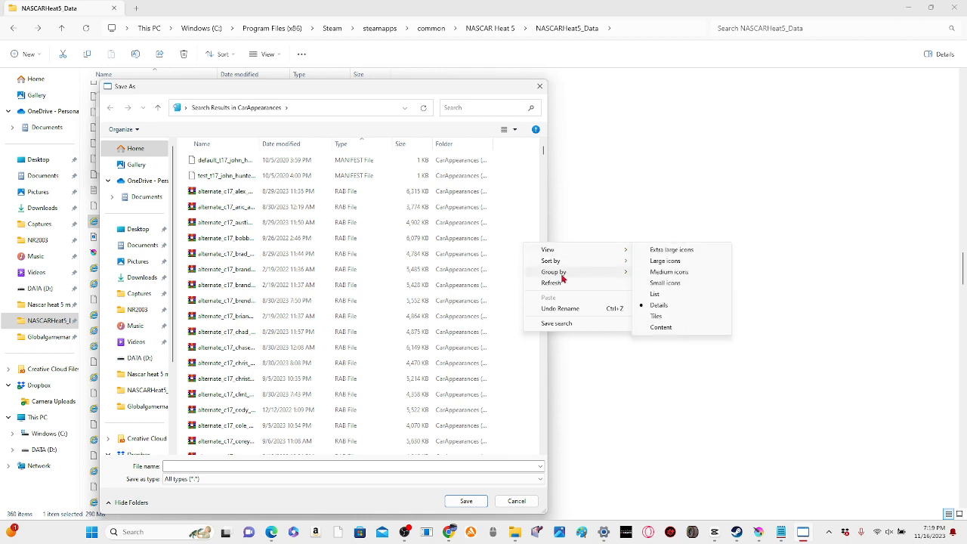
left_click(576, 359)
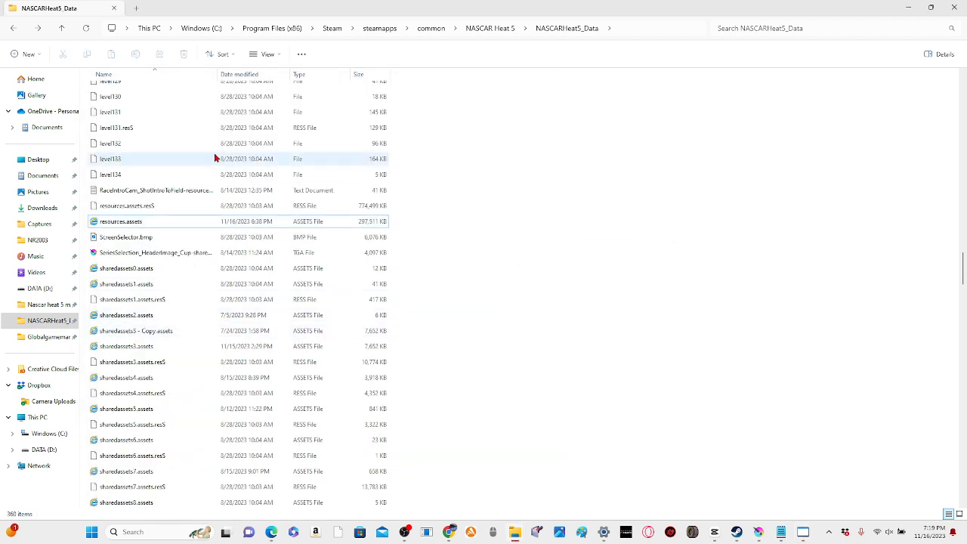
In File Explorer, go from NASCARHeat5_Data to the StreamingAssets > PC > AssetBundles > CarAppearances folder
left_click(961, 108)
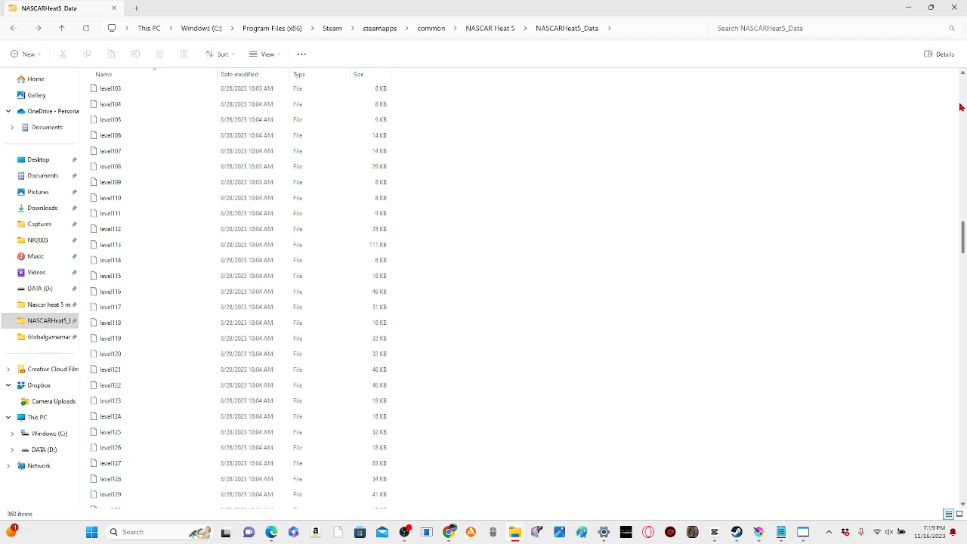
left_click(960, 107)
left_click(964, 107)
left_click(965, 106)
left_click(964, 106)
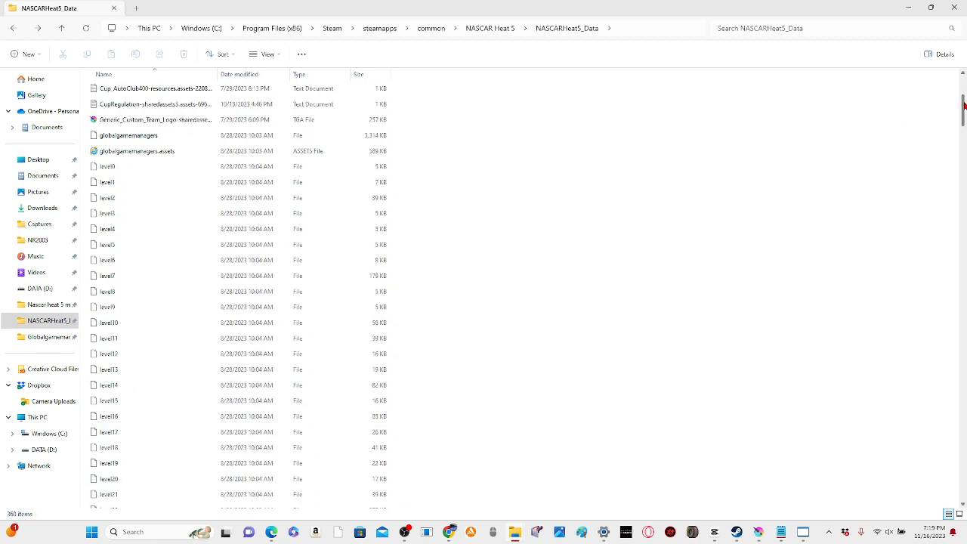
left_click_drag(965, 106, 964, 86)
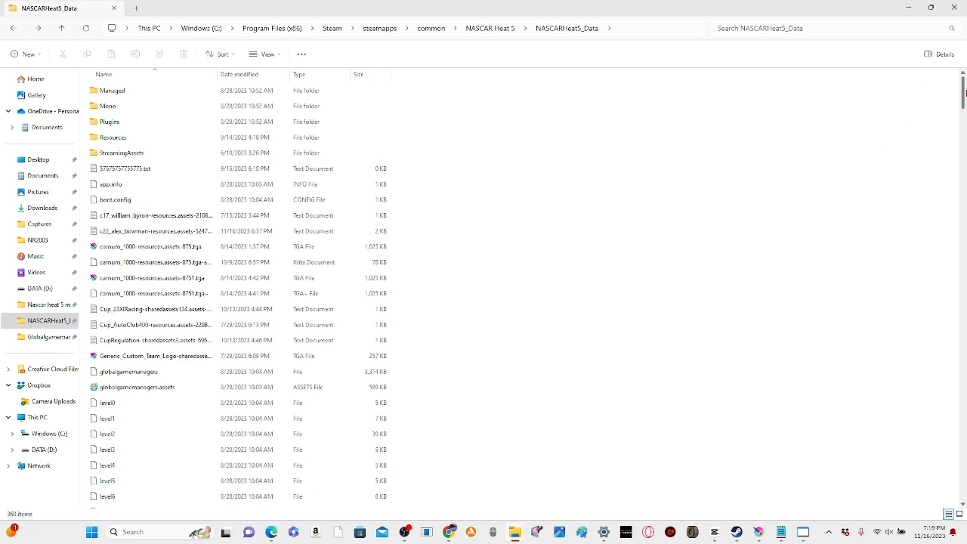
left_click(324, 167)
left_click(325, 158)
double_click(325, 161)
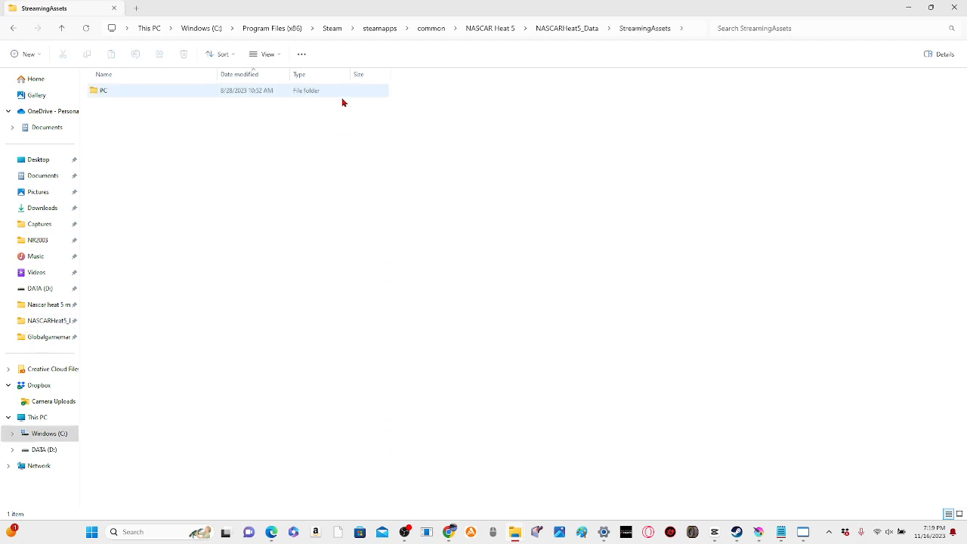
left_click(339, 91)
double_click(339, 91)
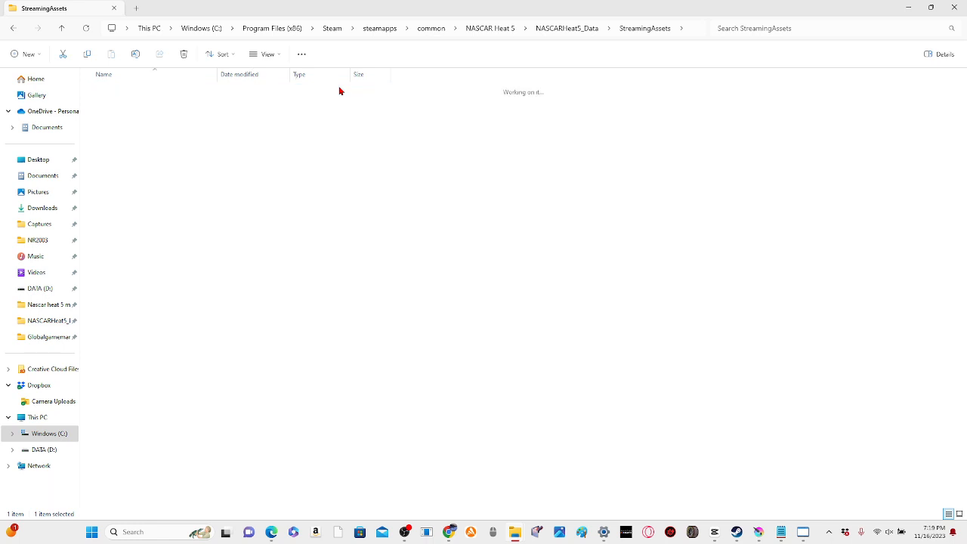
double_click(339, 90)
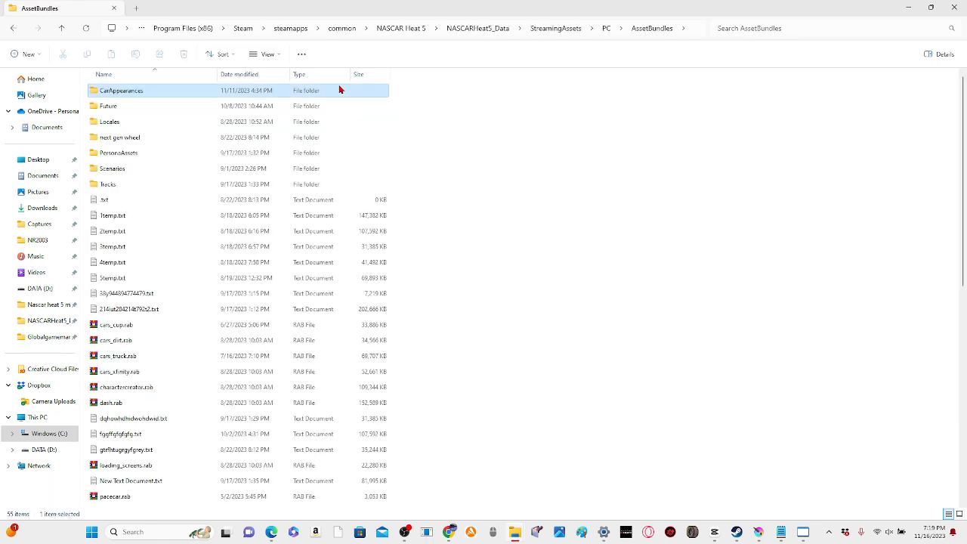
double_click(339, 89)
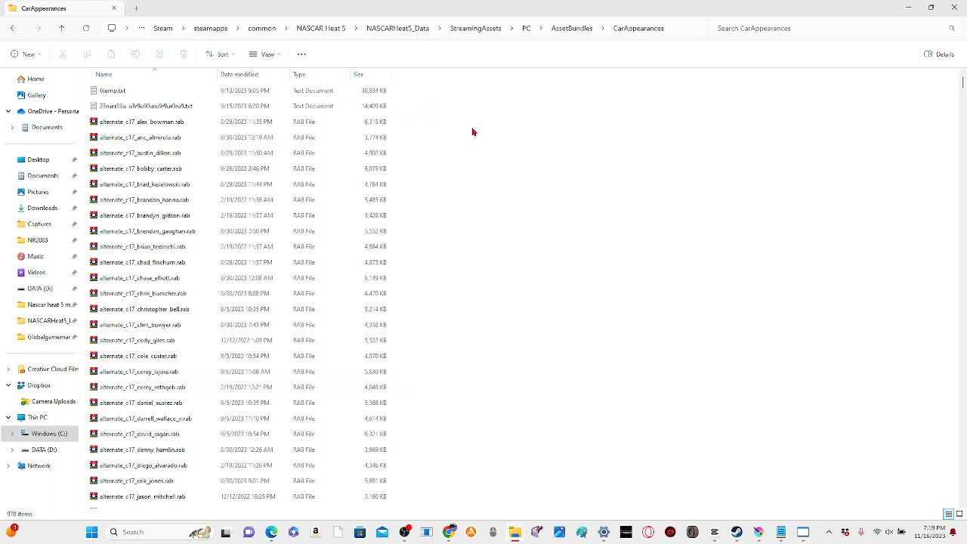
Create a new folder in CarAppearances and keep its default name
right_click(472, 132)
left_click(471, 134)
right_click(471, 133)
mouse_move(508, 209)
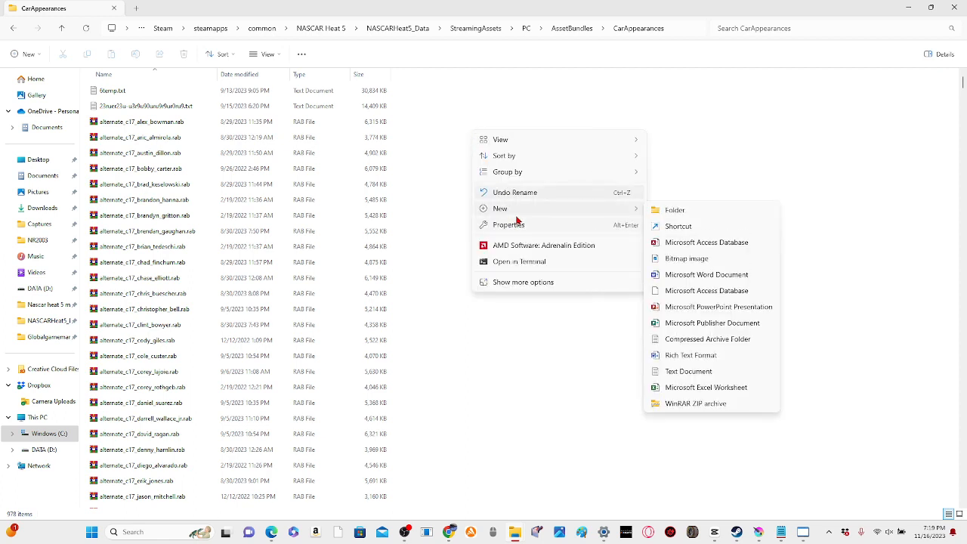
left_click(652, 210)
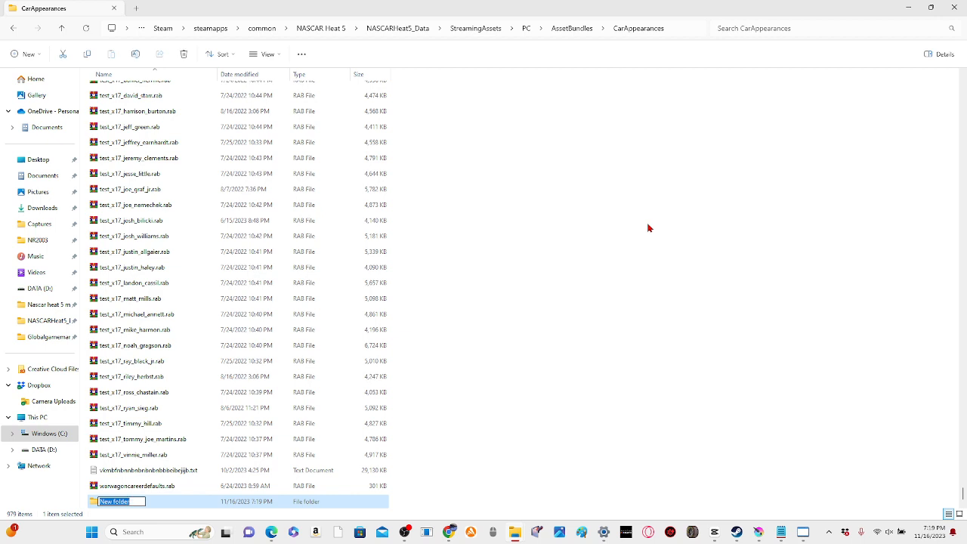
left_click(647, 267)
Create a text document in CarAppearances named temp0.txt
right_click(648, 268)
key("Escape")
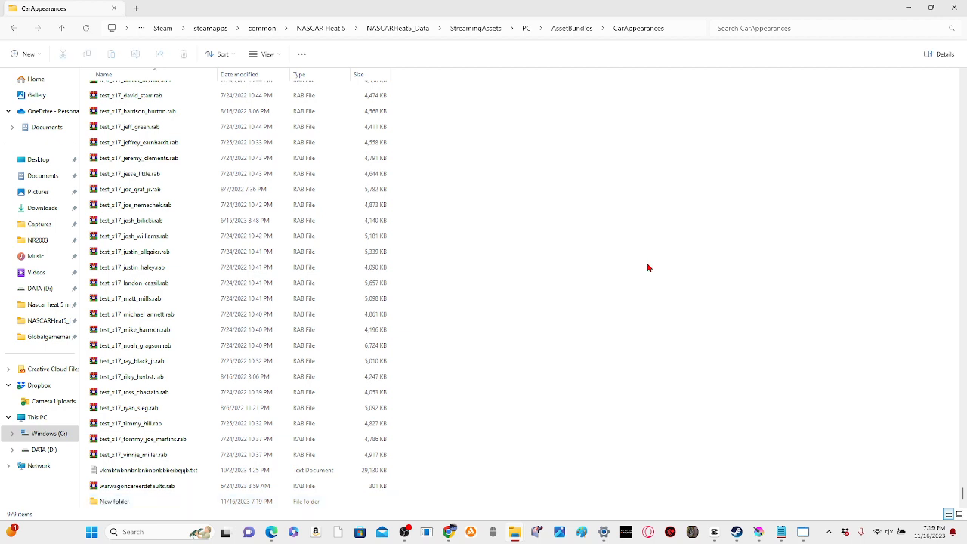
right_click(648, 268)
key("Escape")
right_click(647, 267)
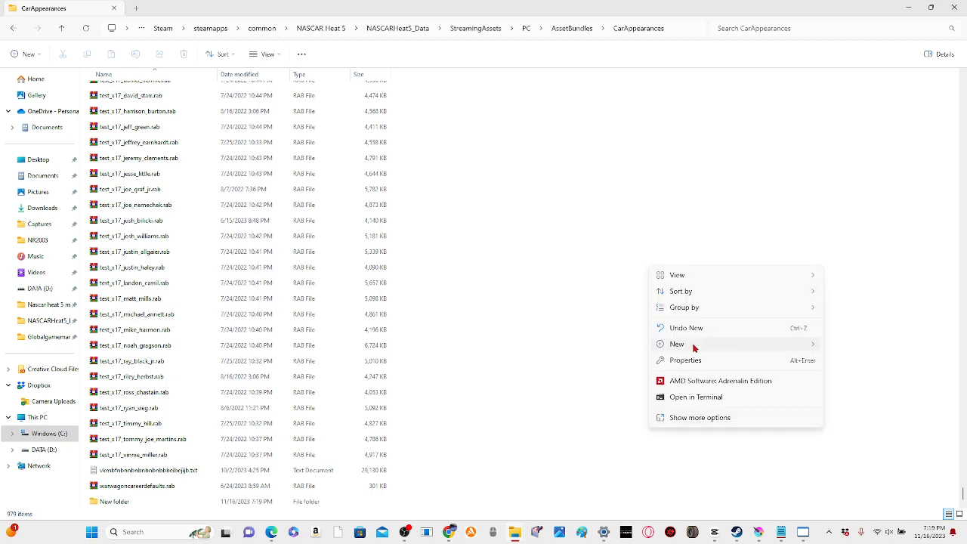
mouse_move(695, 347)
left_click(848, 297)
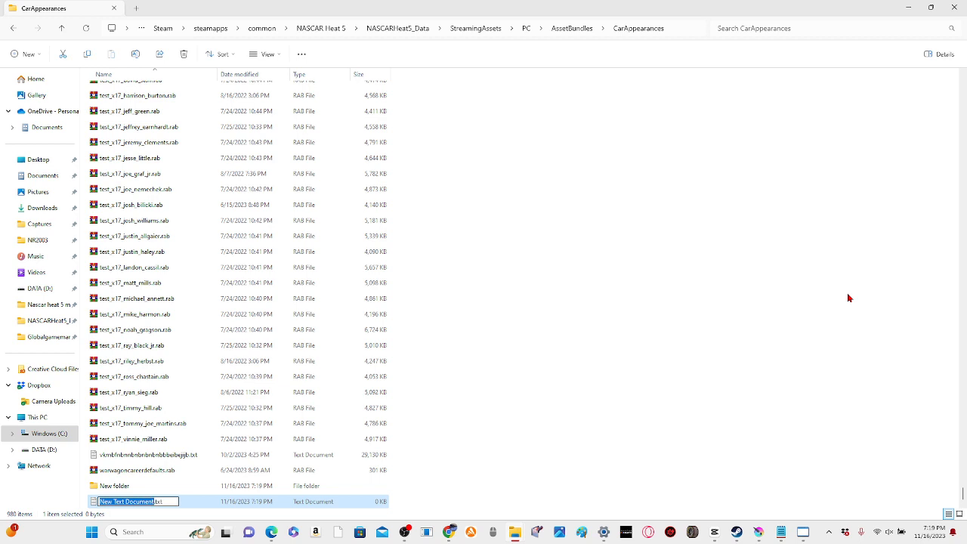
type("temp")
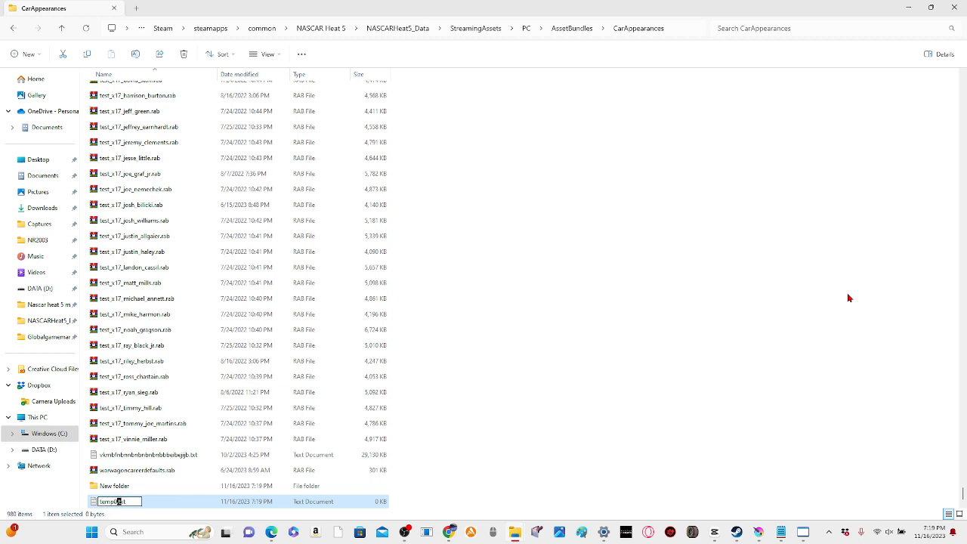
type("0")
key("Return")
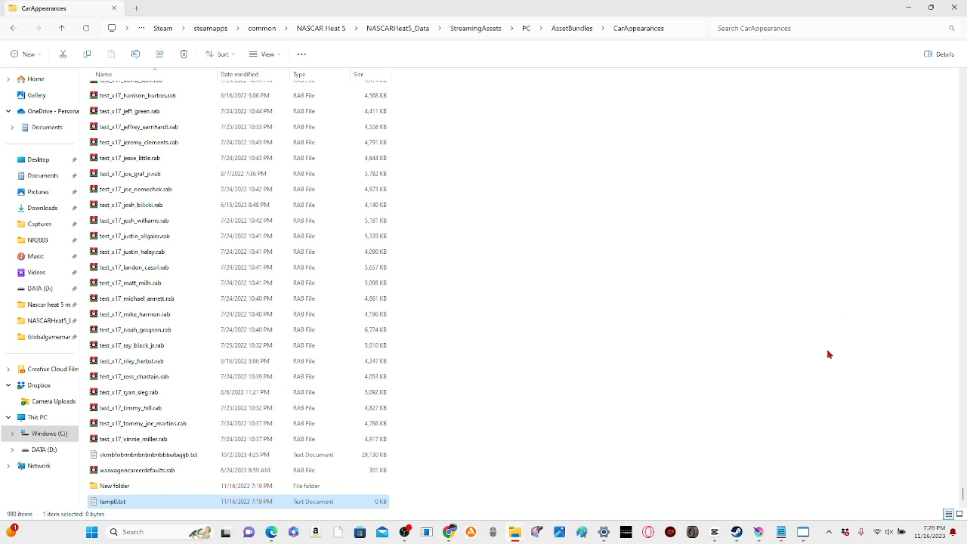
Return to the Unity Assets Bundle Extractor save dialog, find temp0.txt by searching for "0", and save the unpacked bundle over it
left_click(801, 532)
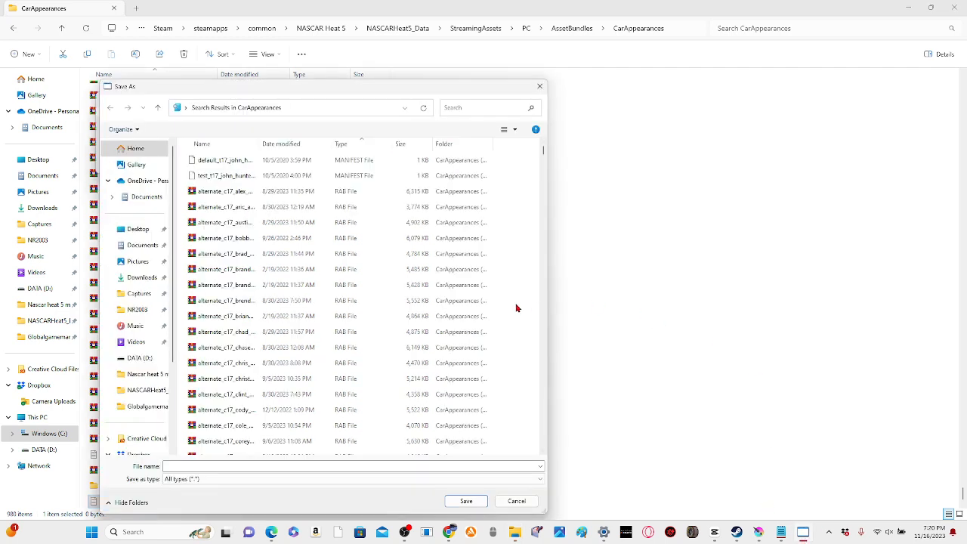
right_click(536, 198)
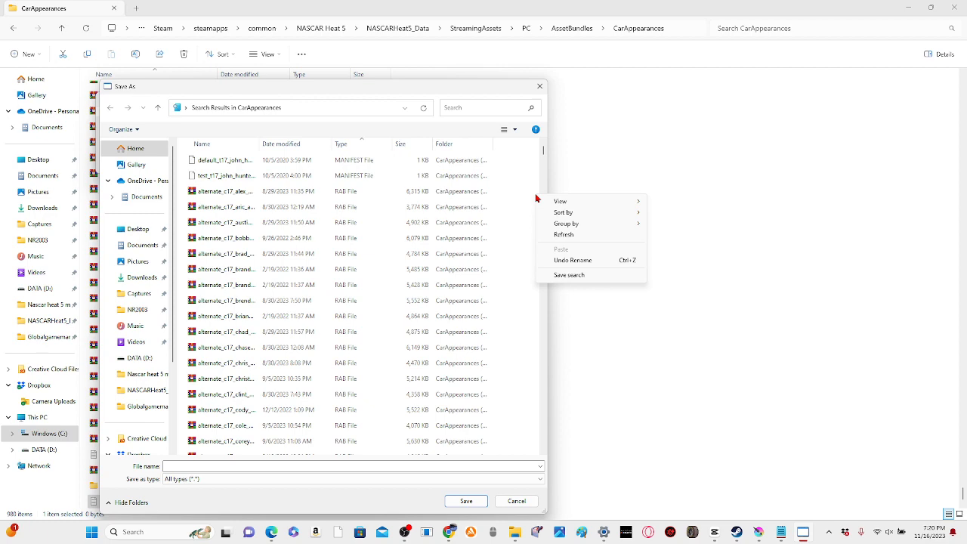
left_click(545, 170)
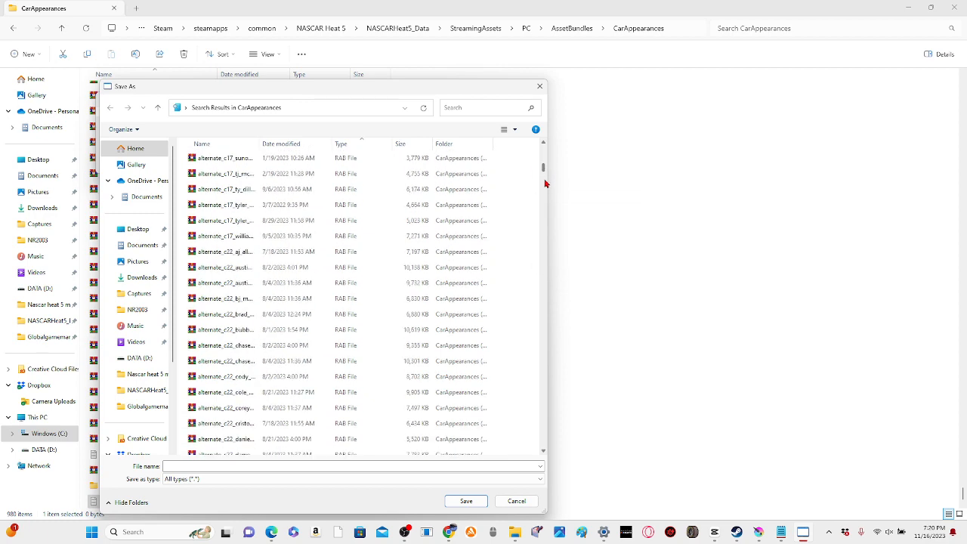
left_click_drag(545, 181, 529, 275)
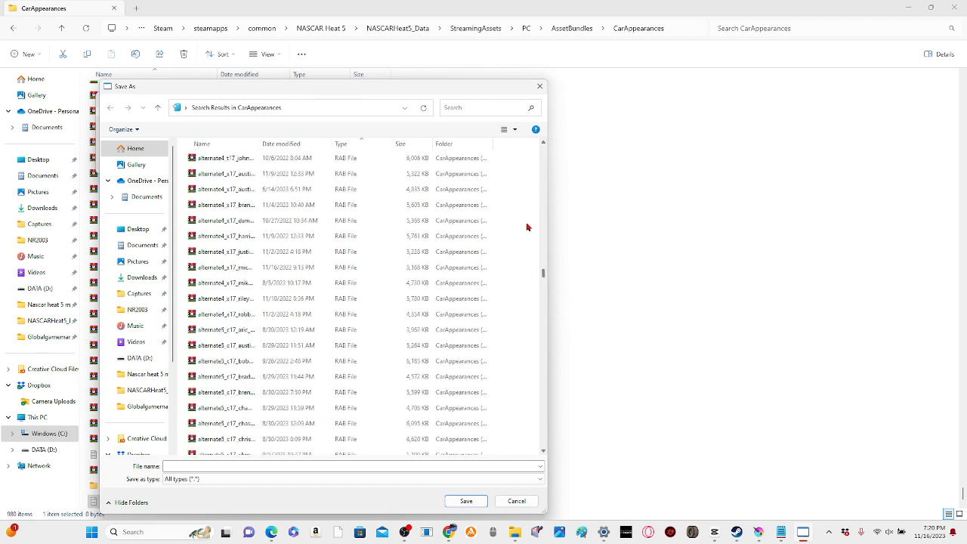
left_click(467, 109)
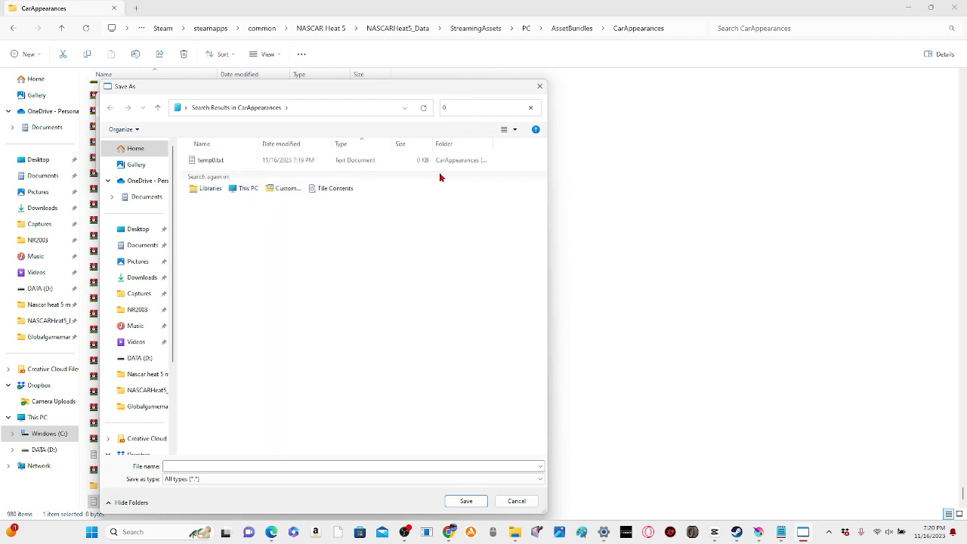
double_click(438, 166)
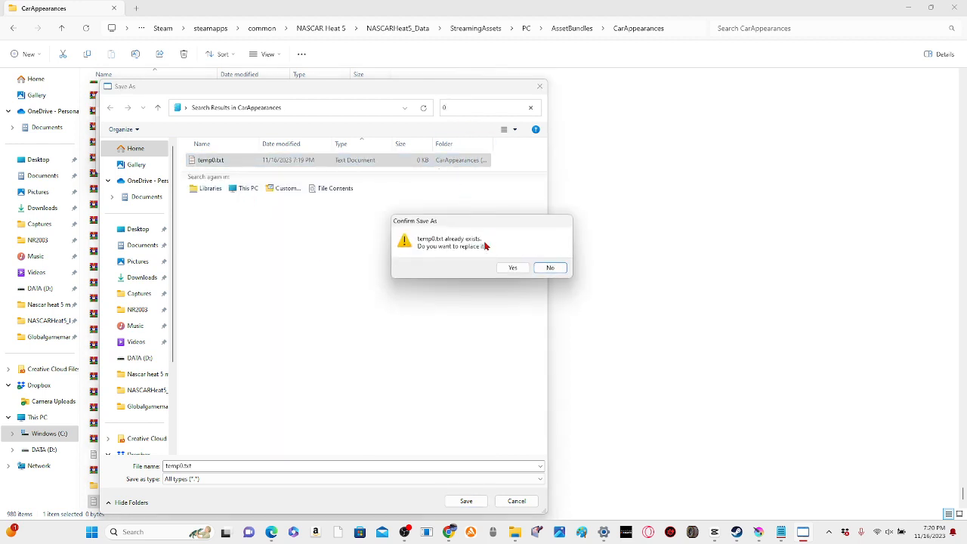
left_click(511, 269)
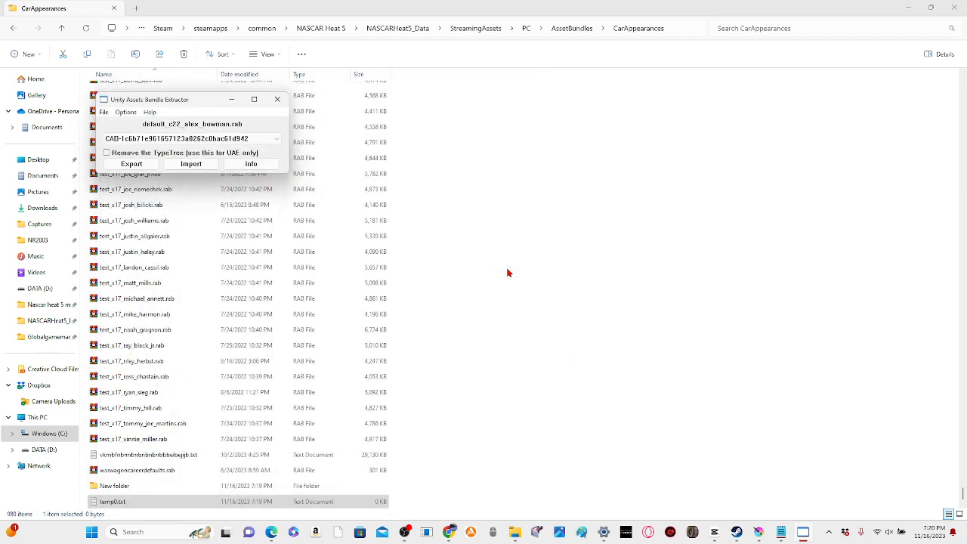
Open the asset info list of the unpacked default_c22_alex_bowman.rab bundle
left_click(250, 164)
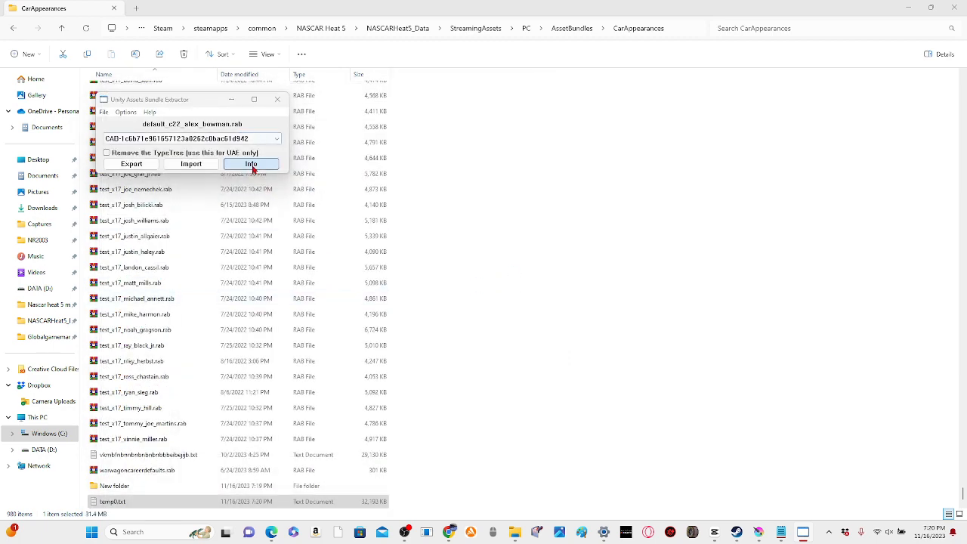
left_click(194, 166)
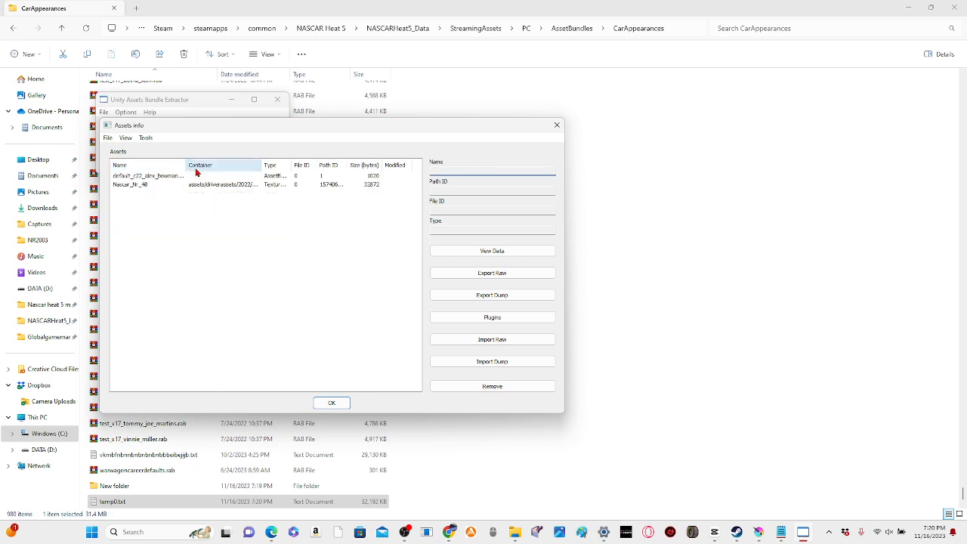
left_click(198, 167)
left_click(197, 169)
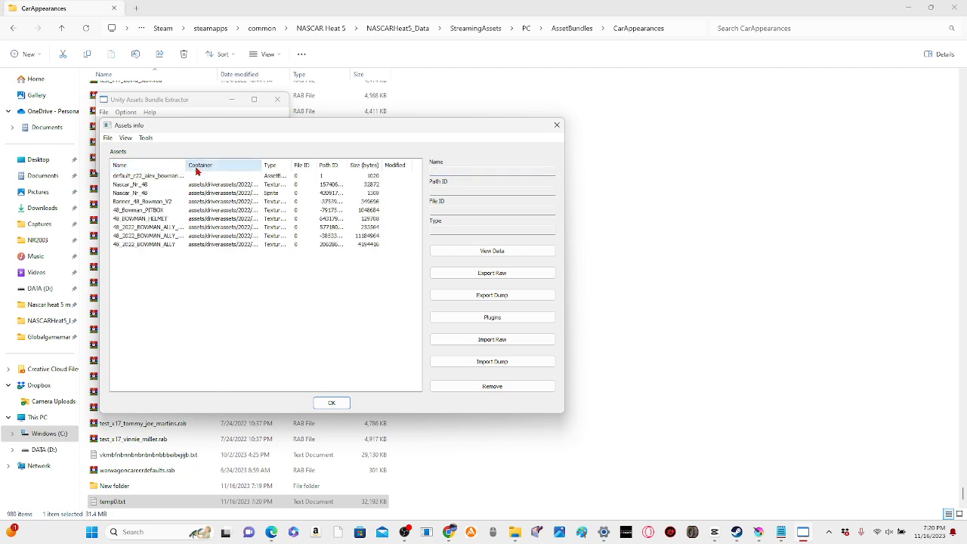
Go through the bundle's assets from default_c22_alex_bowman.rab to 48_2022_BOWMAN_ALLY, checking each one's full name and type
left_click(163, 178)
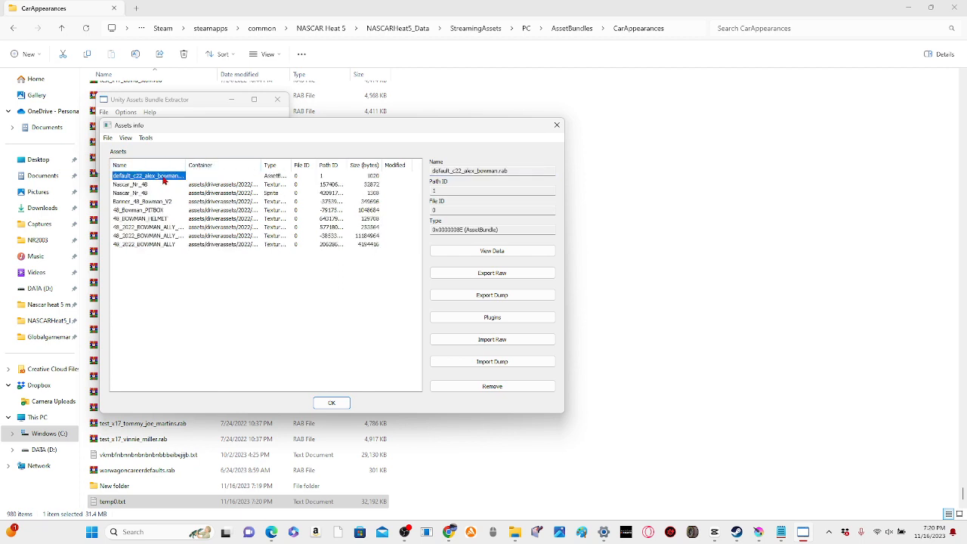
left_click(155, 185)
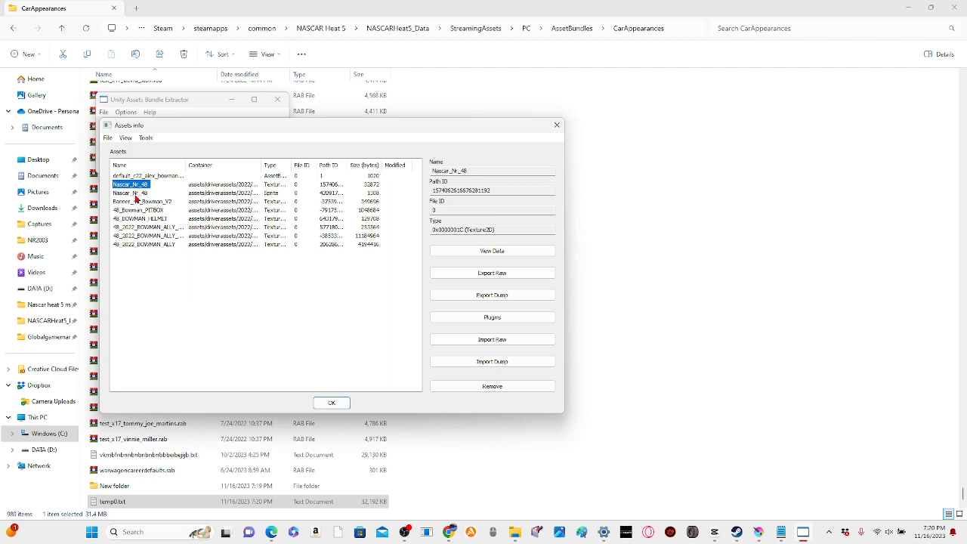
left_click(136, 193)
left_click(139, 201)
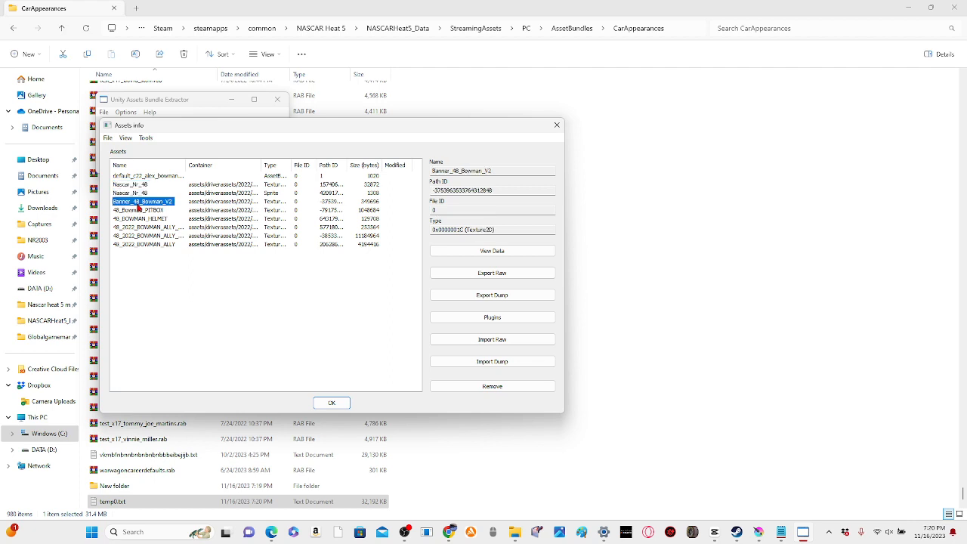
left_click(140, 211)
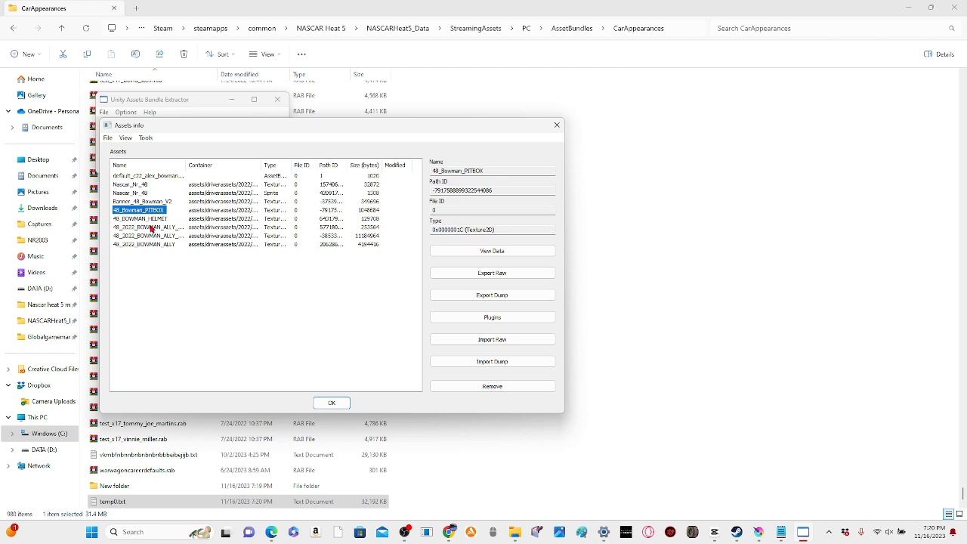
left_click(152, 219)
left_click(156, 228)
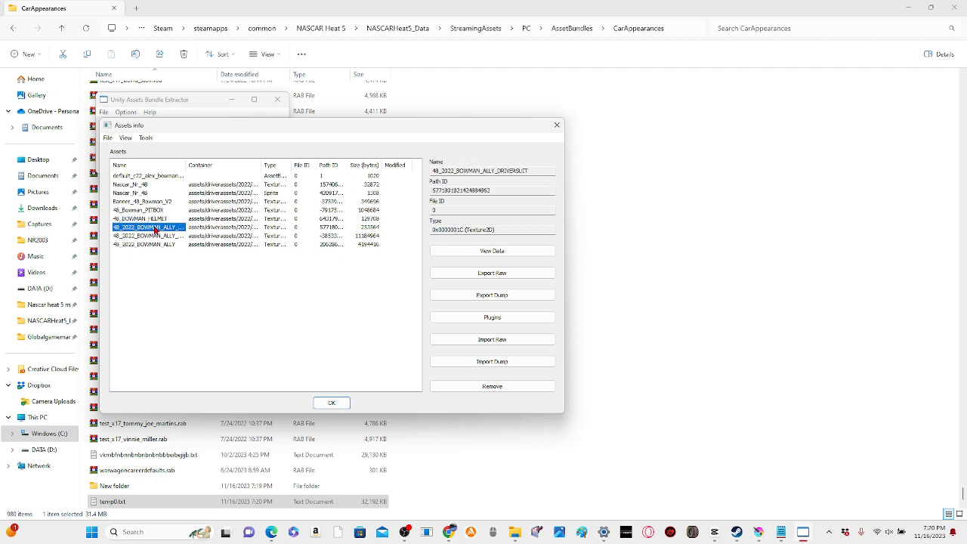
left_click(154, 236)
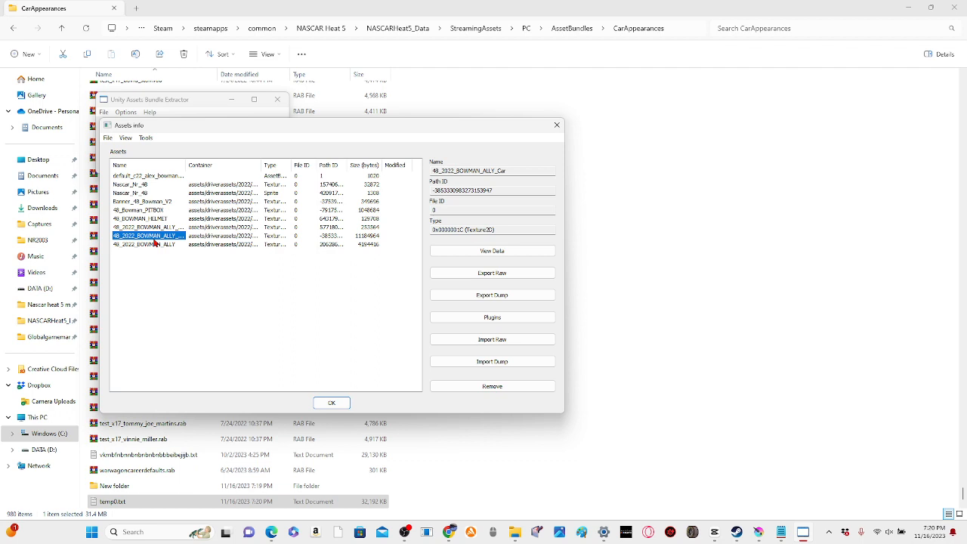
left_click(156, 244)
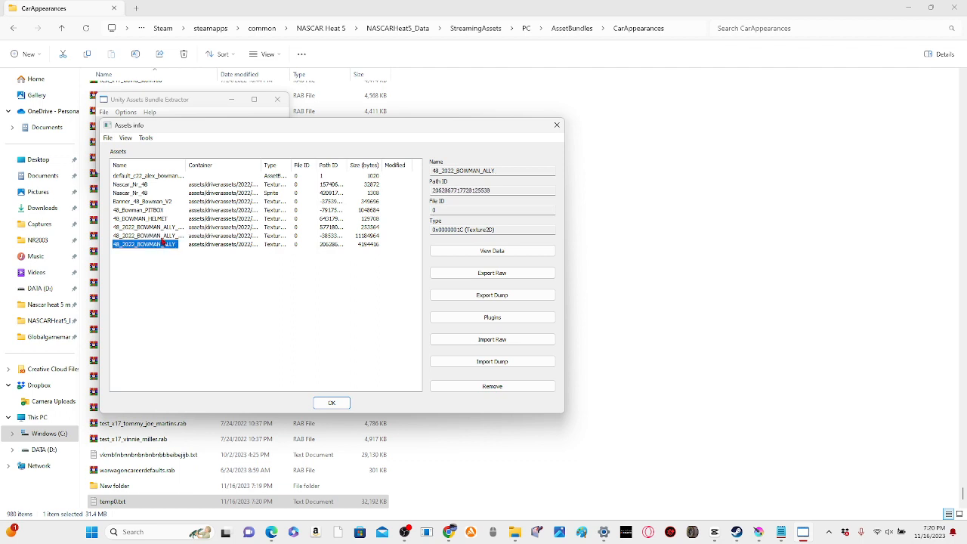
Export the 48_2022_BOWMAN_ALLY_Car texture as a TGA file into the Nascar heat 5 mods folder, keeping the suggested file name
left_click(160, 238)
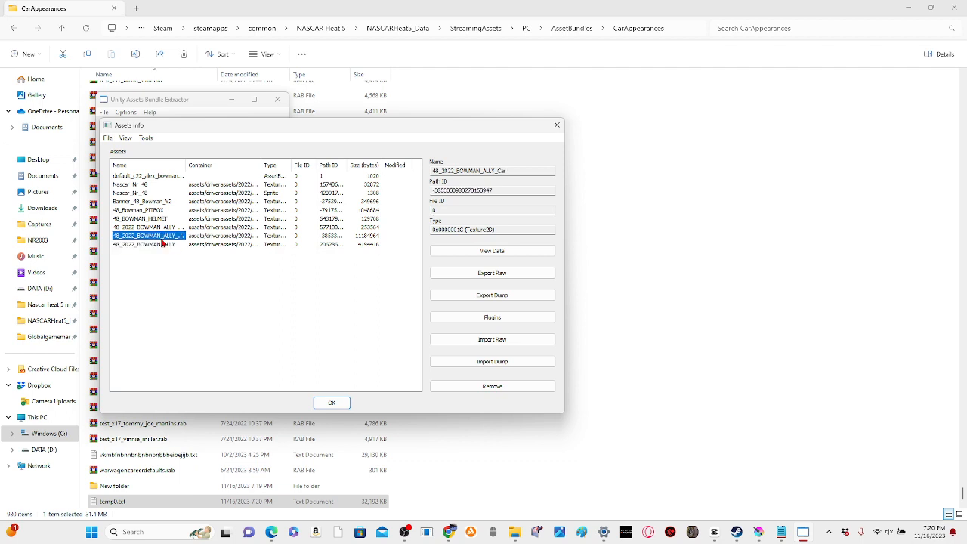
left_click(495, 318)
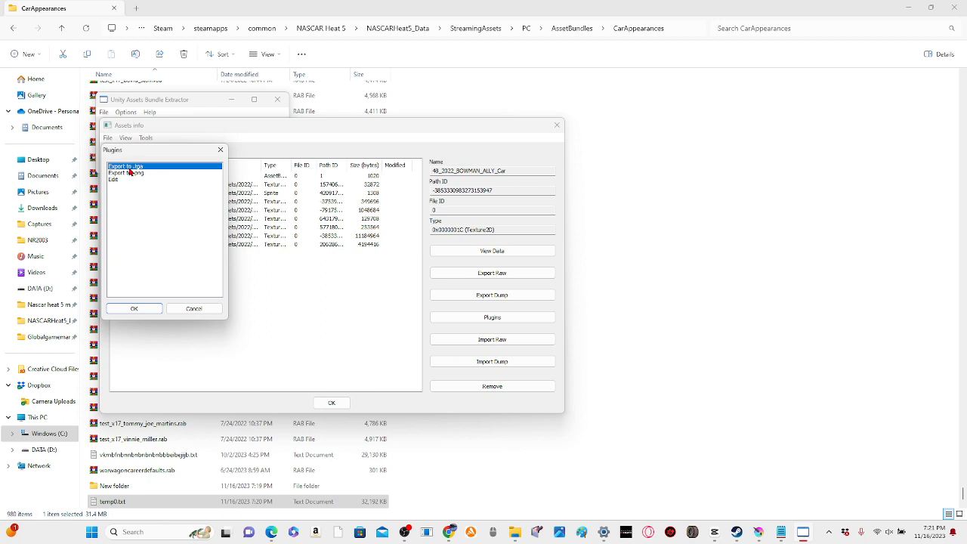
left_click(143, 310)
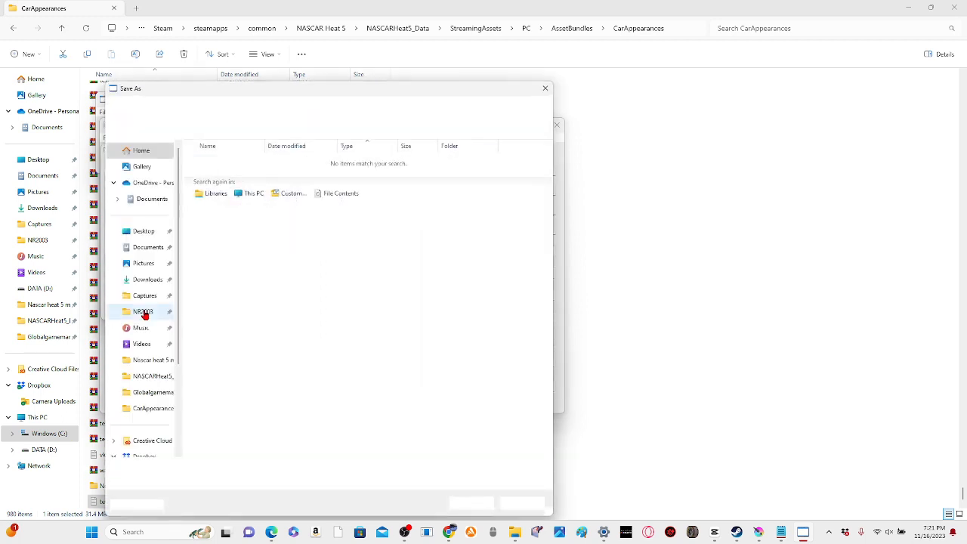
left_click(128, 360)
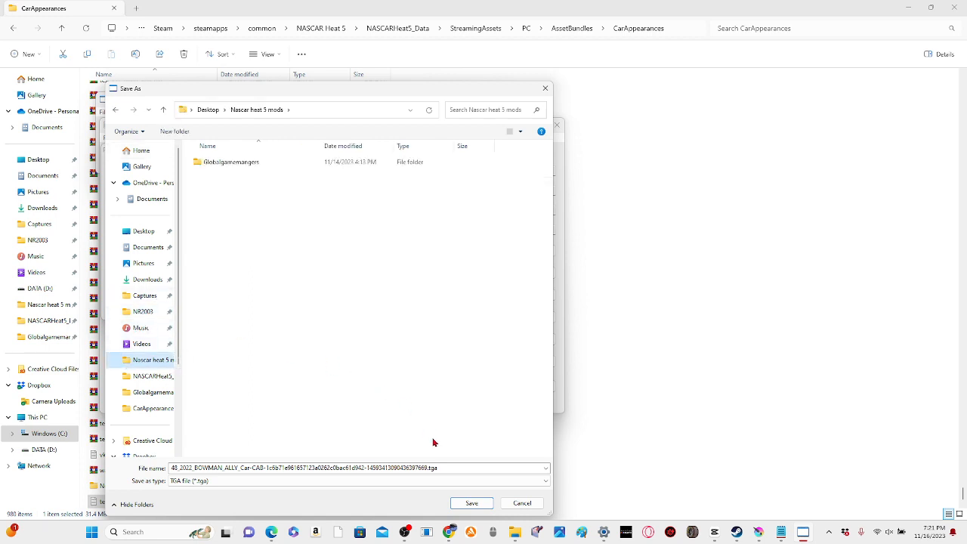
left_click(471, 503)
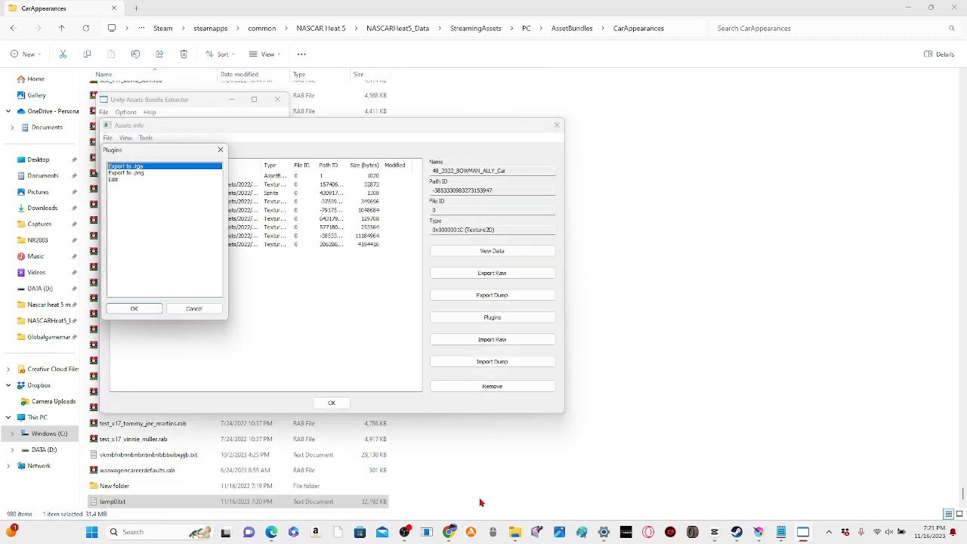
Return to File Explorer and search the Nascar heat 5 mods folder for "alex"
left_click(488, 437)
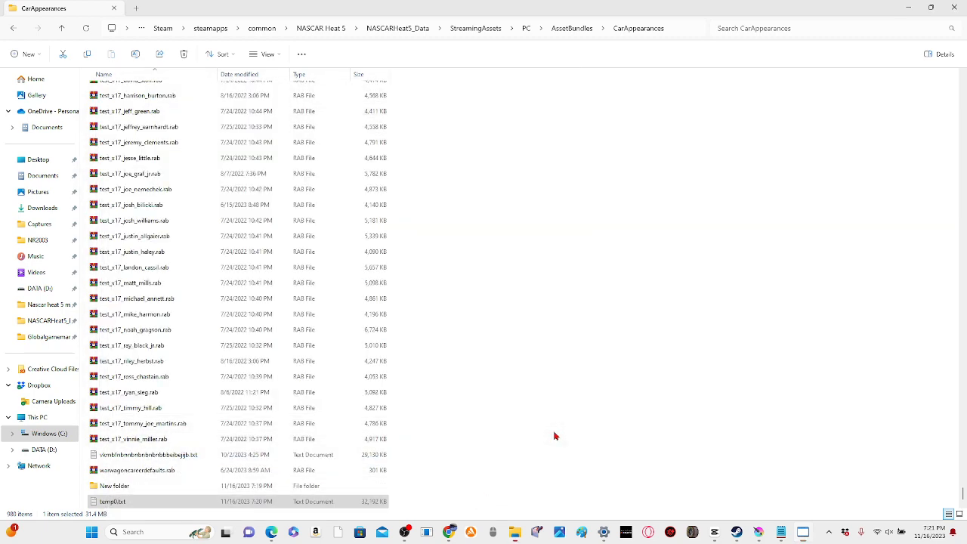
left_click(906, 7)
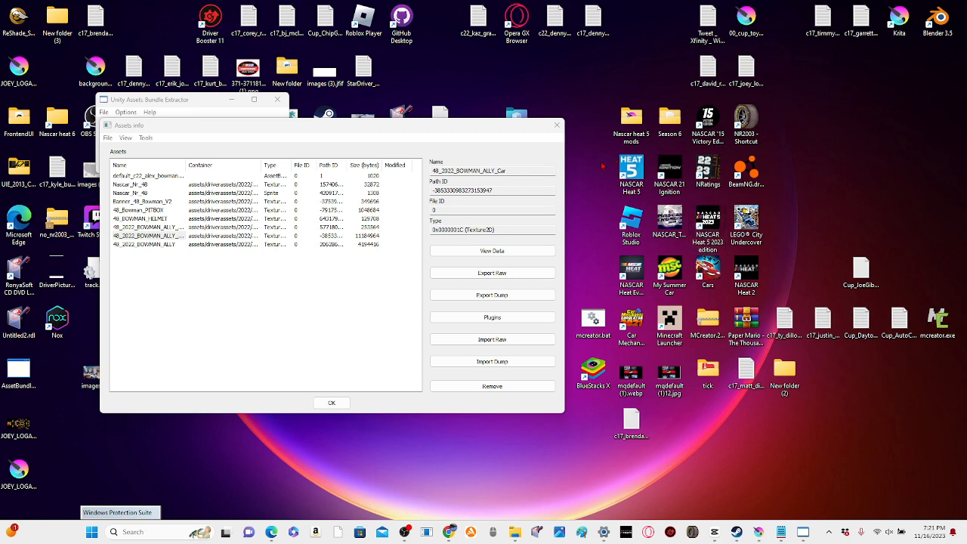
mouse_move(508, 532)
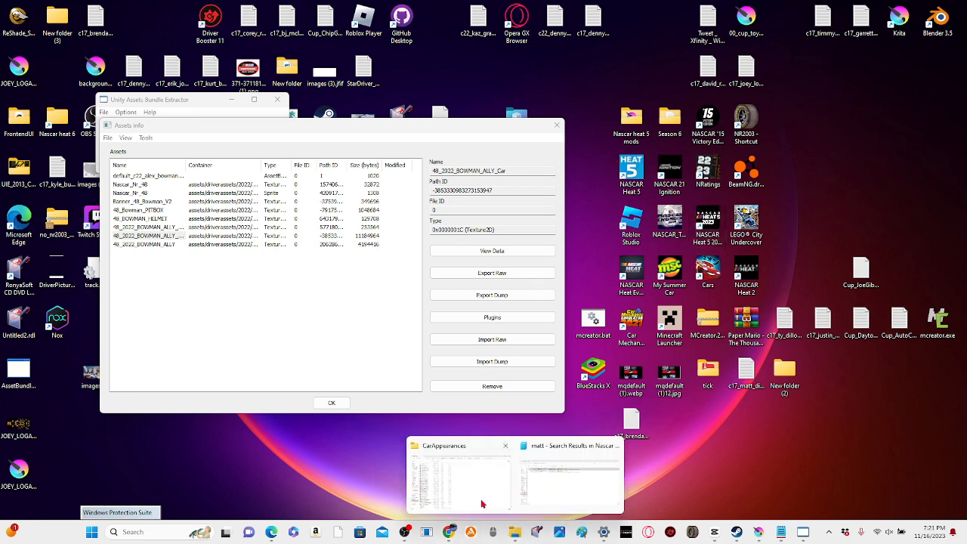
left_click(480, 501)
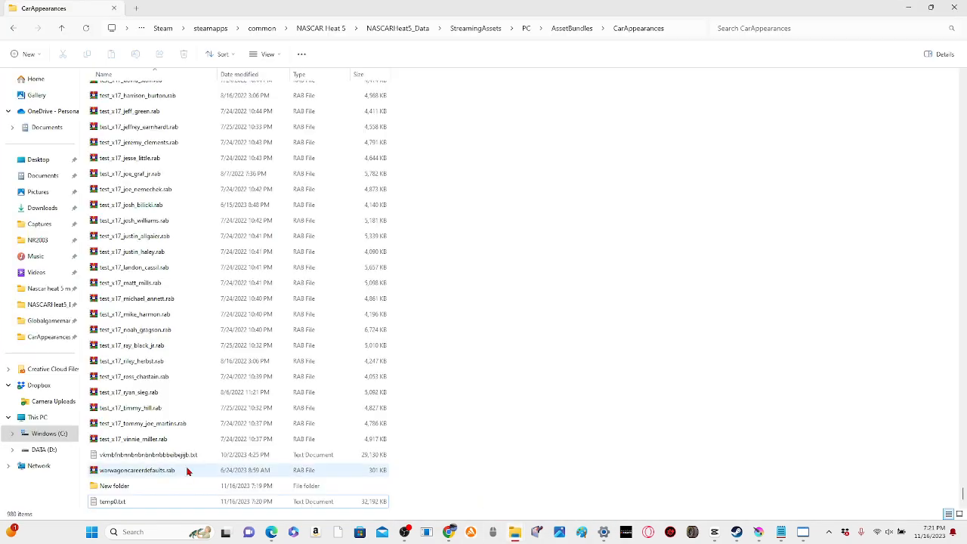
left_click(34, 306)
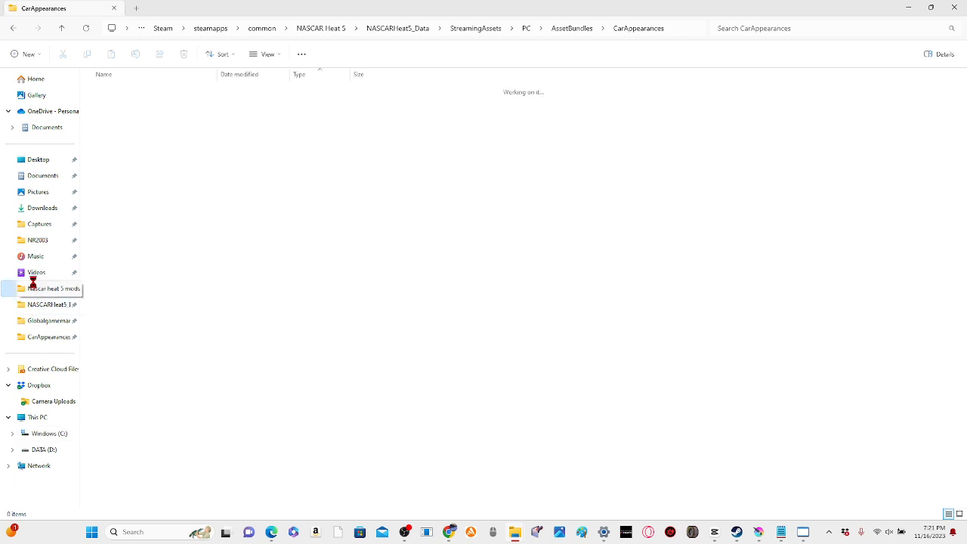
left_click(34, 288)
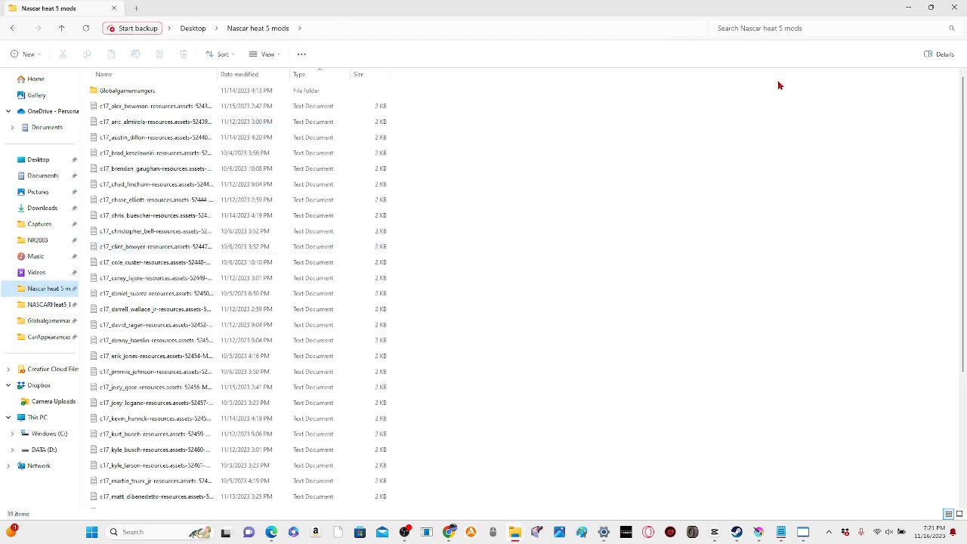
left_click(754, 29)
type("alex")
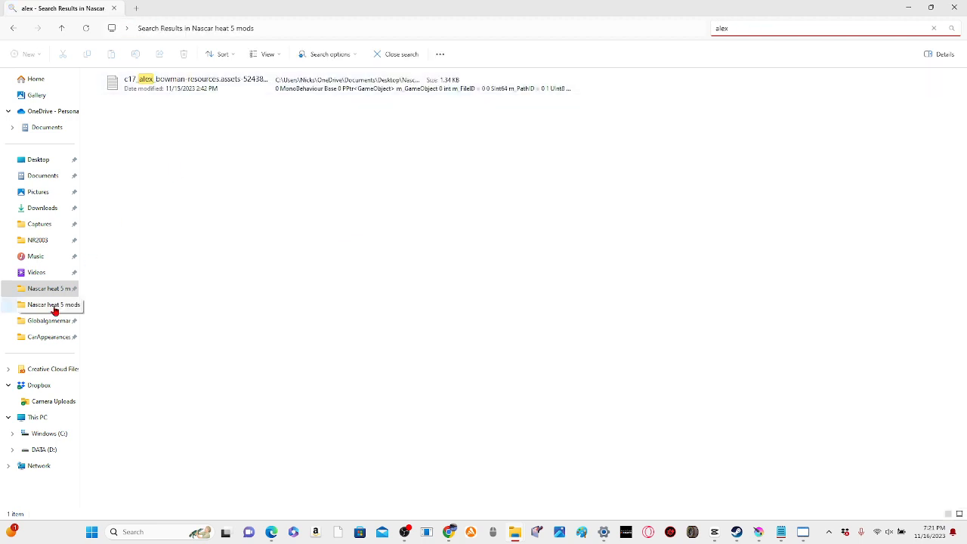
Search the NASCARHeat5_Data folder for "alex" and select the ALEX_BOWMAN_default_HEADSHOT TGA file
left_click(29, 309)
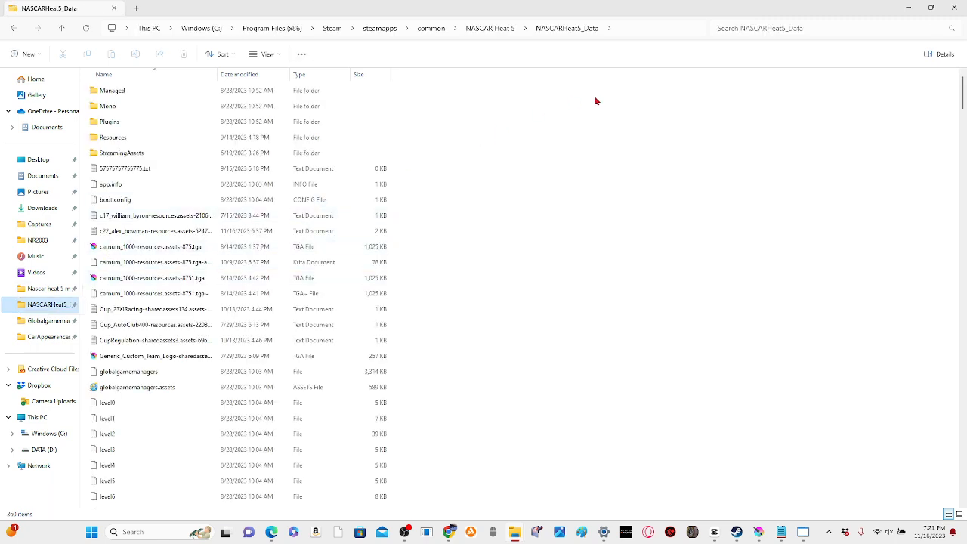
left_click(738, 29)
type("ale")
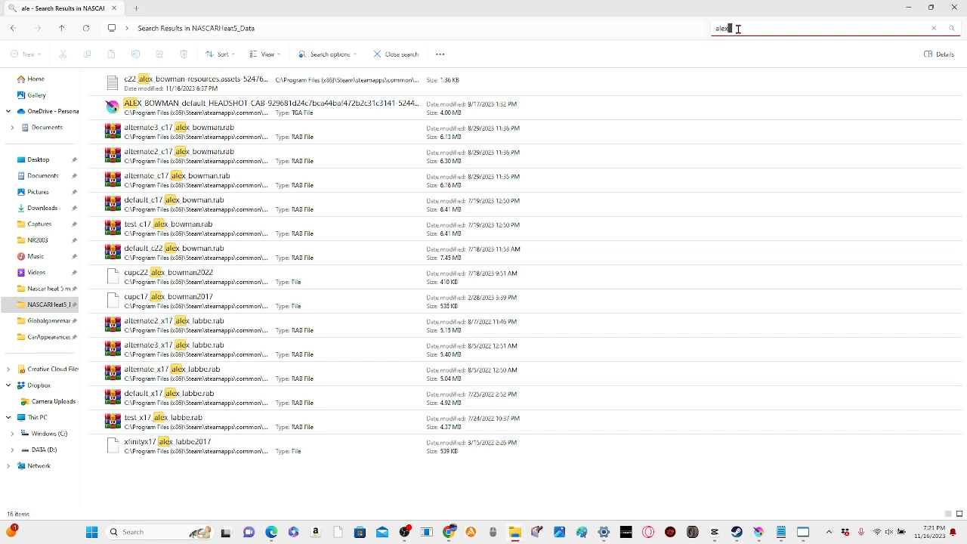
type("x")
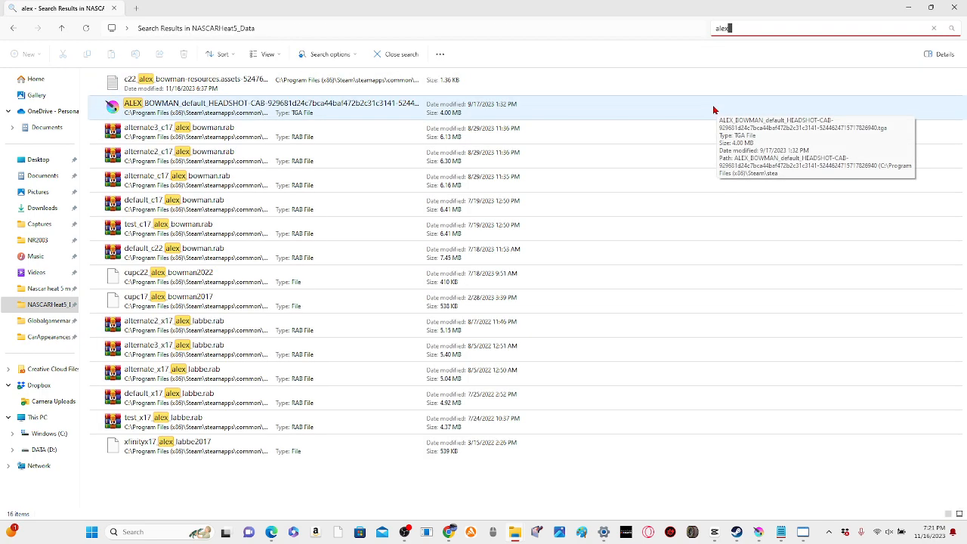
left_click(714, 108)
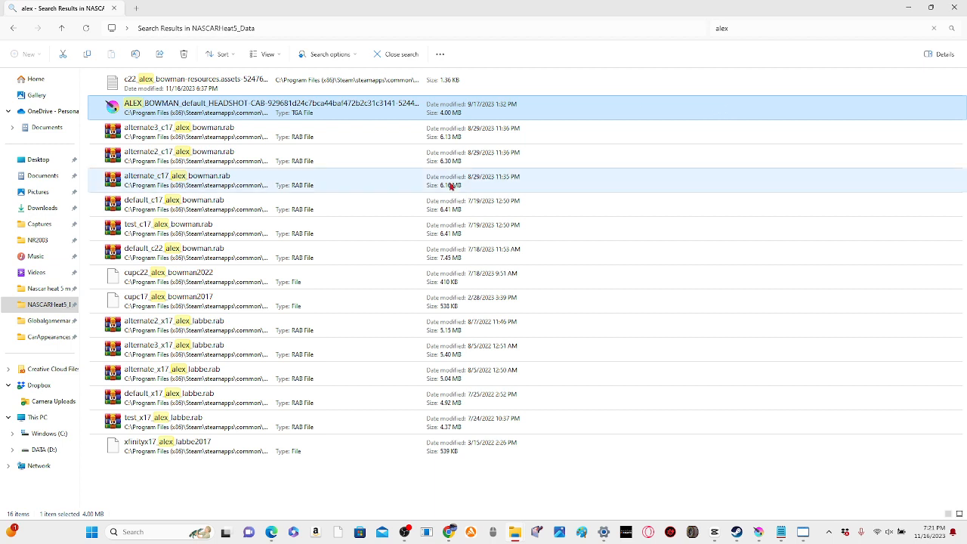
Locate the exported 48_2022_BOWMAN_ALLY_Car TGA file in the Nascar heat 5 mods folder and open it in Krita
left_click(65, 288)
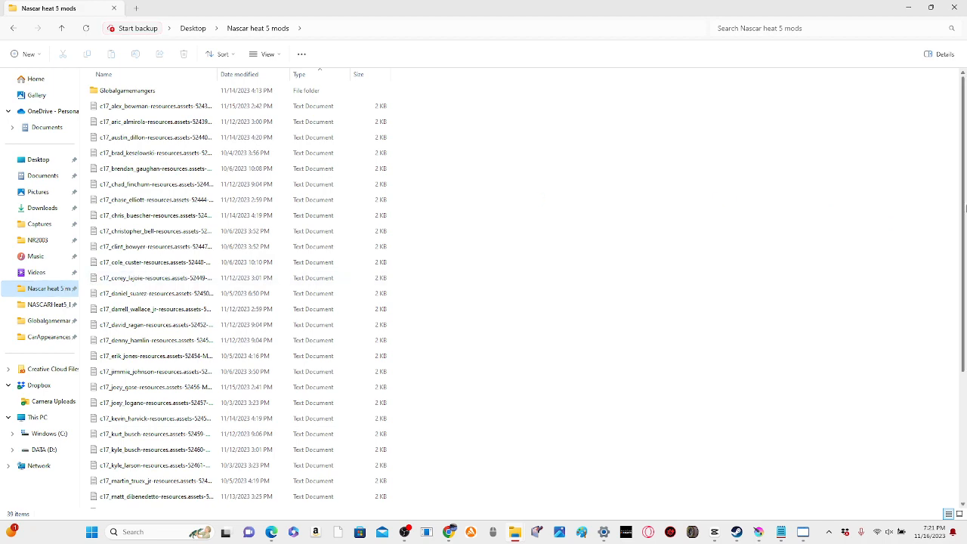
scroll(961, 261, "down", 1)
scroll(961, 261, "down", 4)
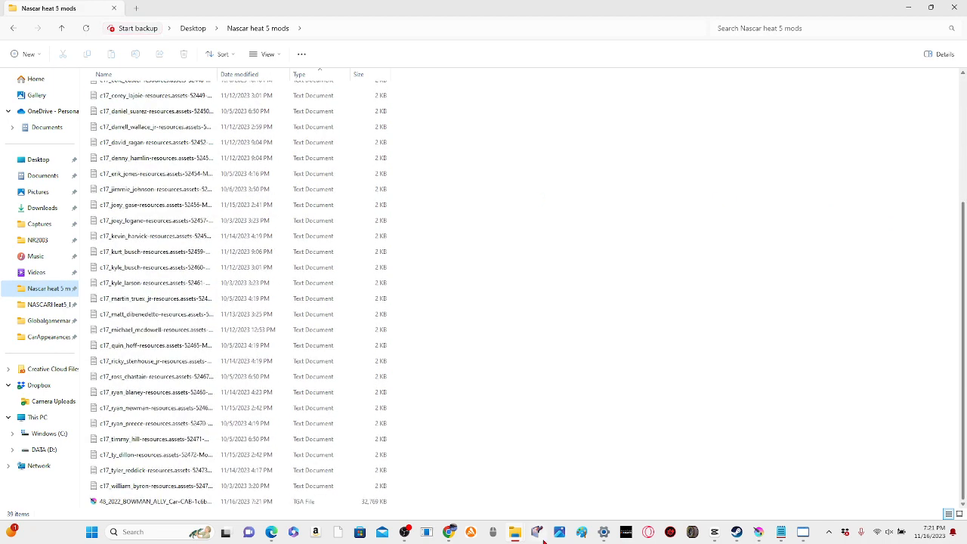
left_click(325, 502)
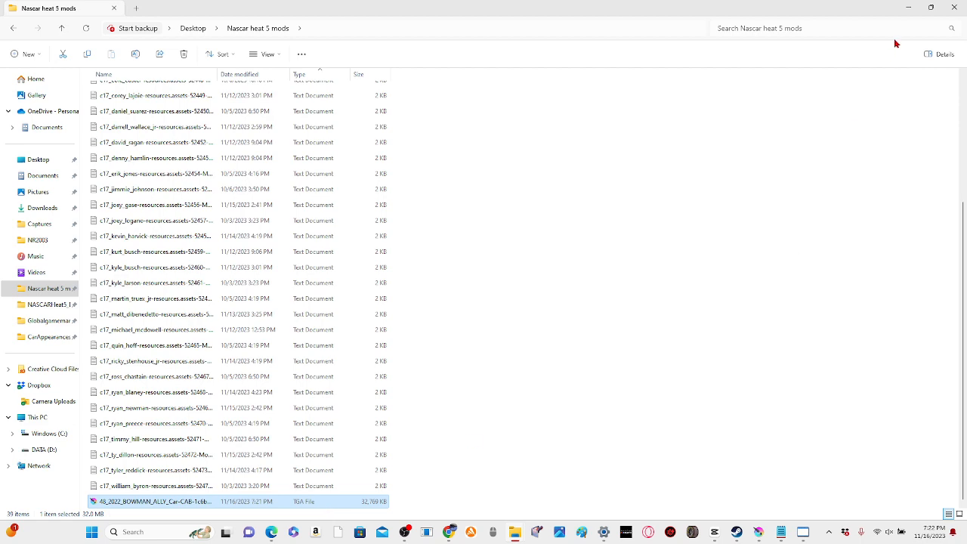
left_click(759, 531)
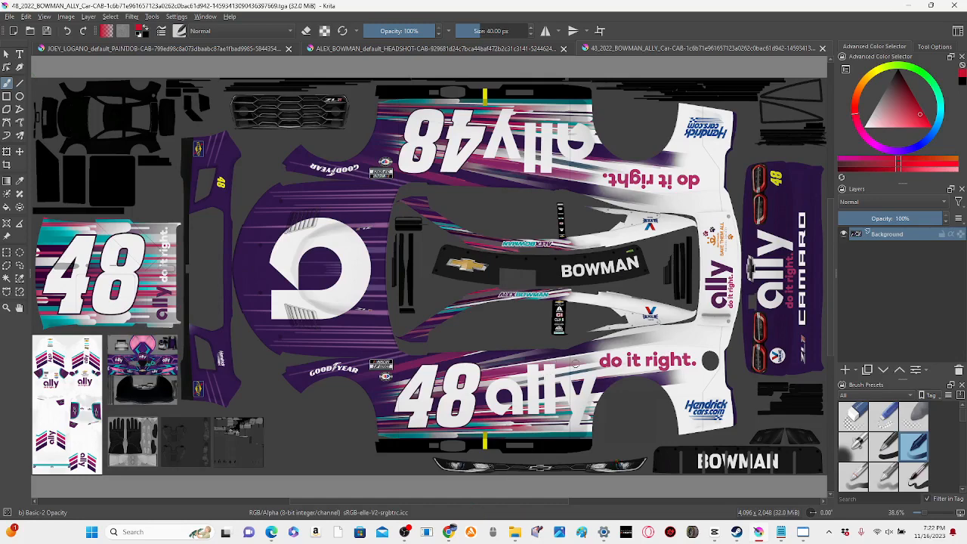
Back in File Explorer, duplicate the exported car TGA and rename the copy, removing " - Copy" and the final digits 669 from its name
left_click(909, 9)
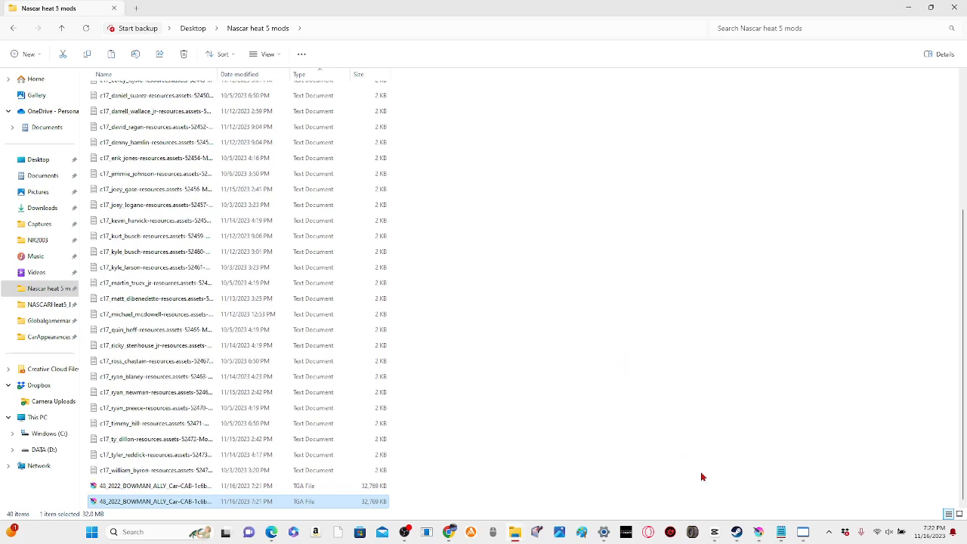
mouse_move(719, 533)
right_click(318, 501)
left_click(369, 485)
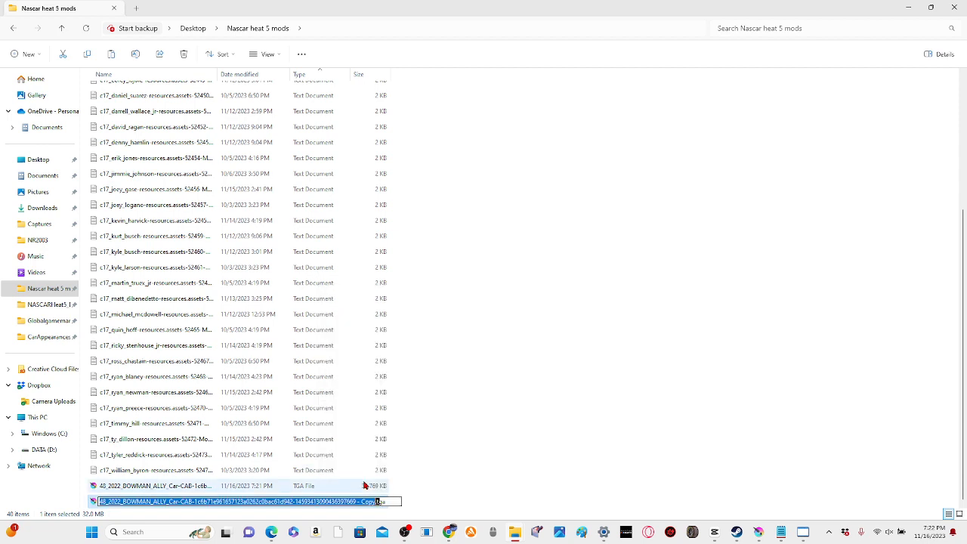
left_click(394, 502)
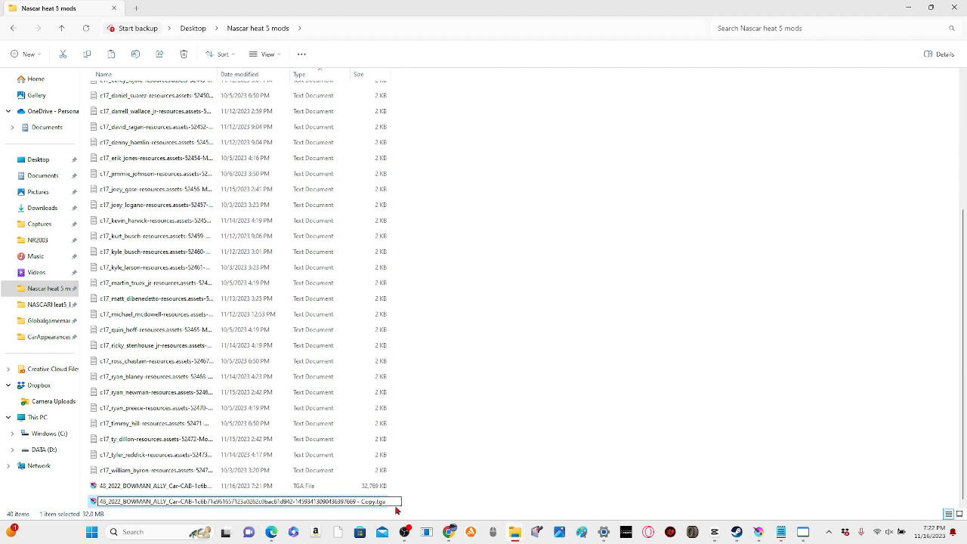
key("BackSpace")
key("BackSpace")
key("BackSpace")
key("BackSpace")
key("BackSpace")
key("BackSpace")
key("BackSpace")
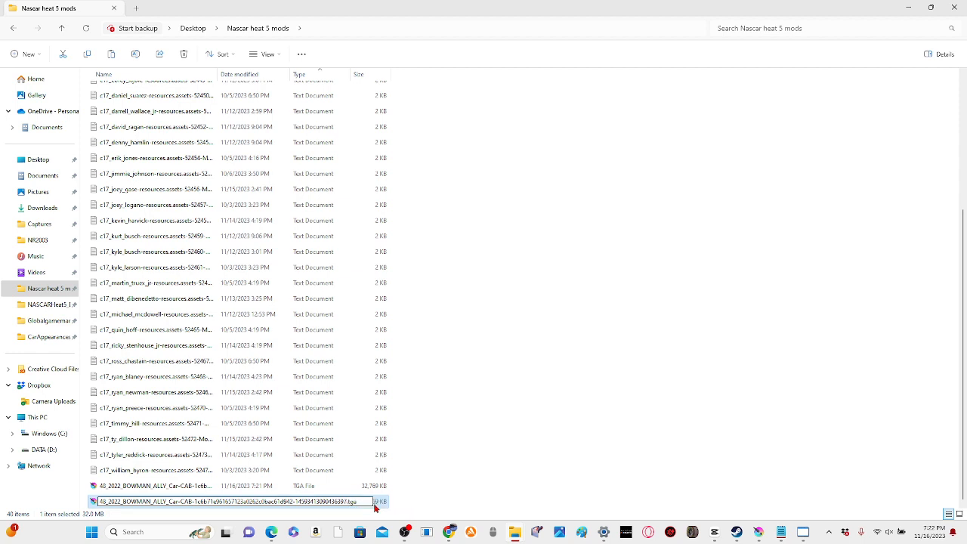
key("Return")
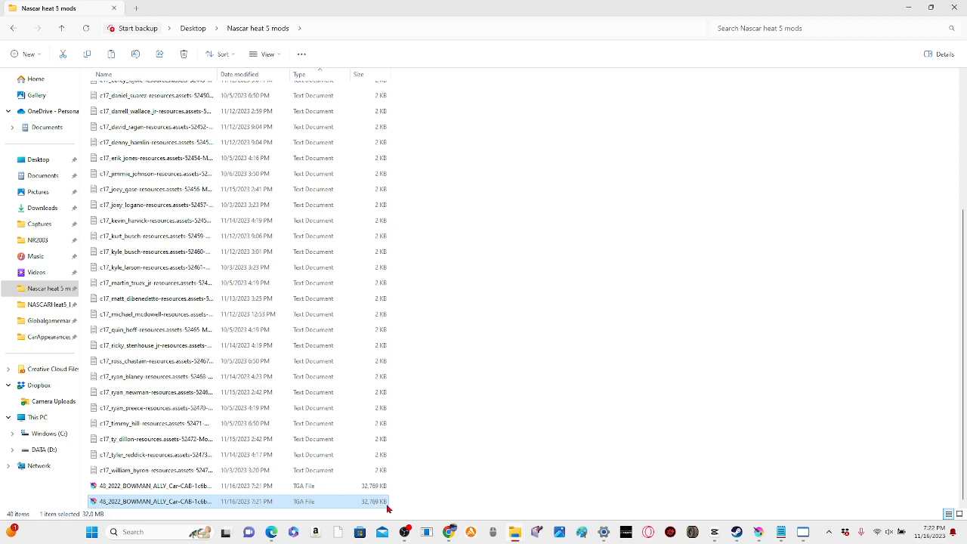
left_click(396, 507)
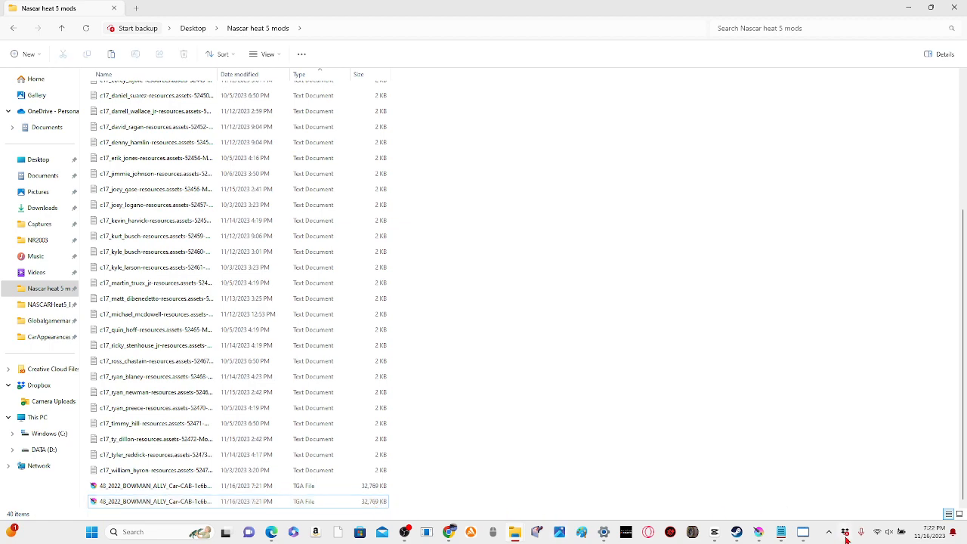
Switch to Krita and fill the purple base of the car's hood with black using the Fill tool
left_click(762, 532)
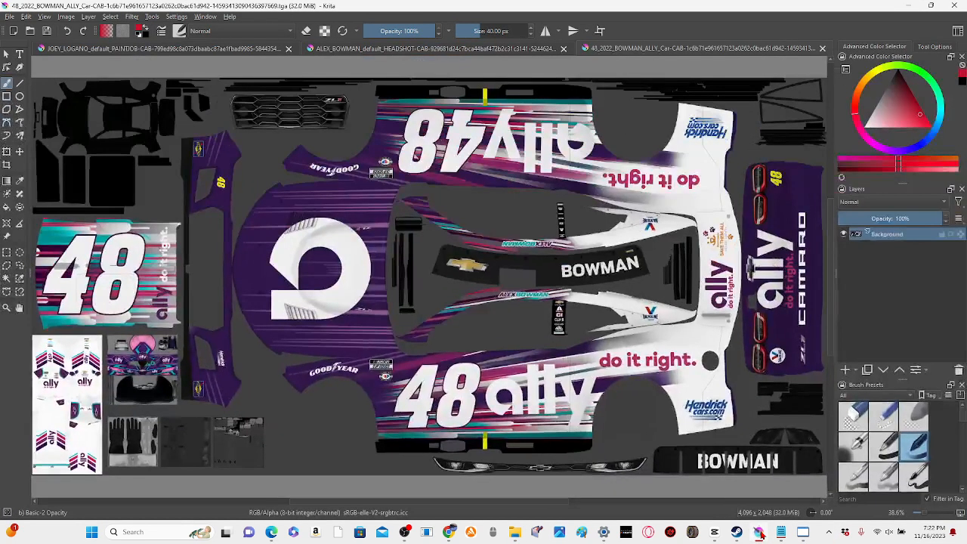
left_click(7, 207)
left_click(266, 236)
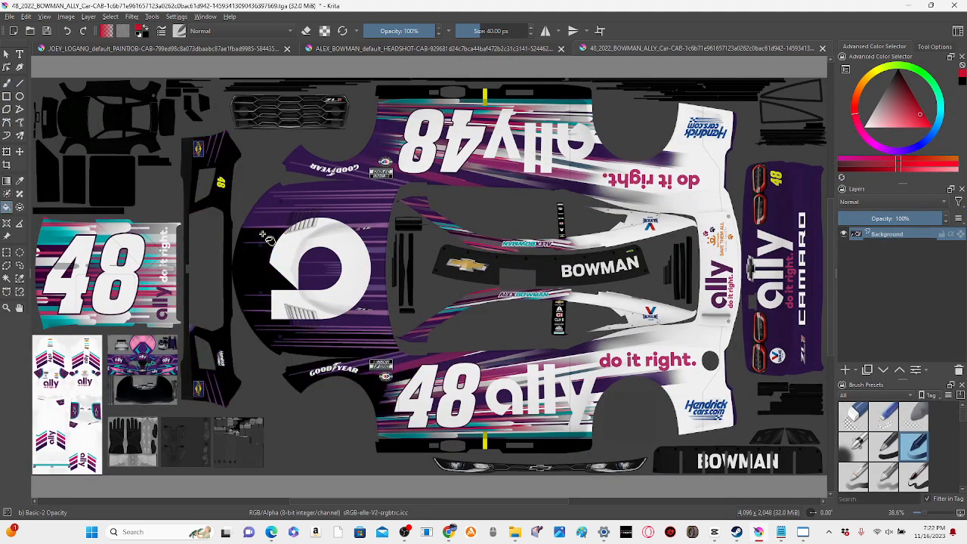
Fill the remaining purple areas and streaks around the hood logo, and the large white logo itself, with black
left_click(265, 216)
left_click(267, 214)
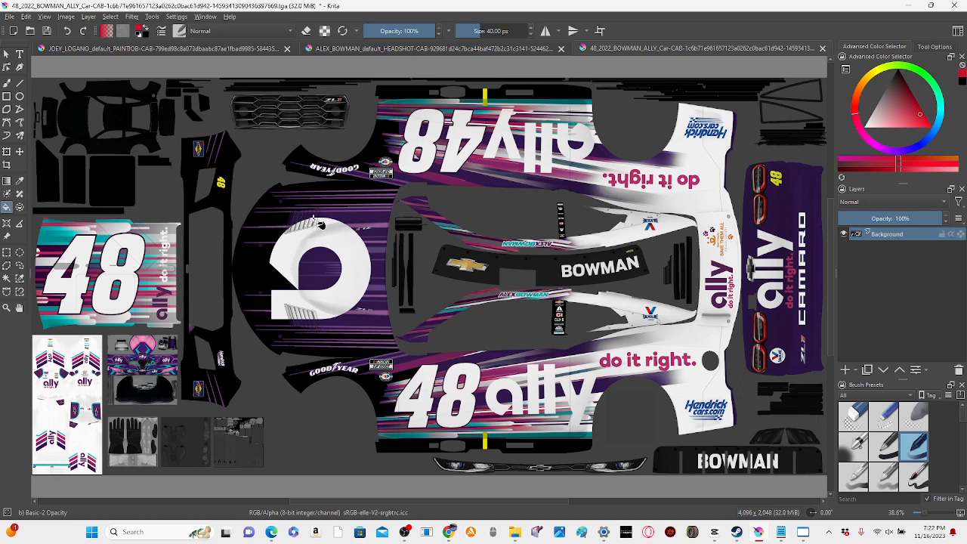
left_click(352, 219)
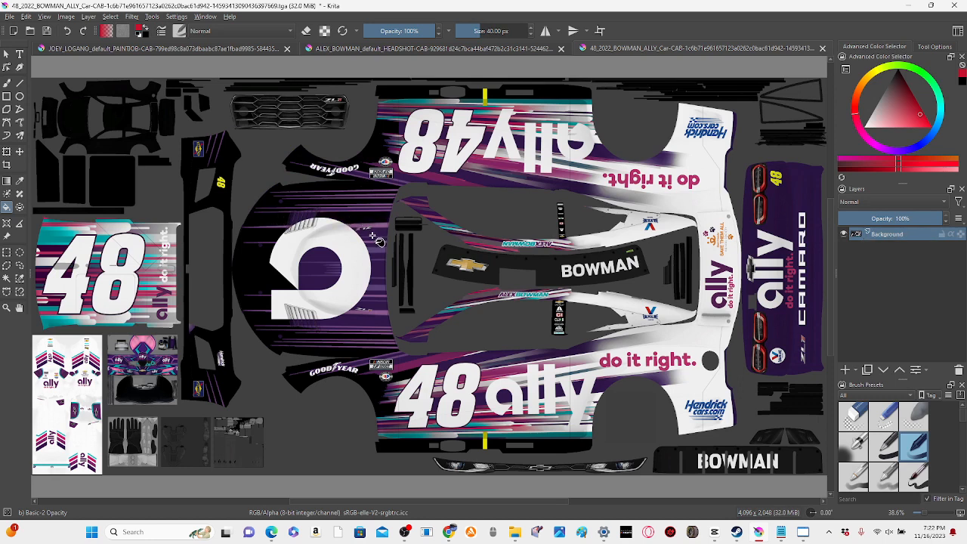
left_click(371, 234)
left_click(381, 309)
left_click(378, 317)
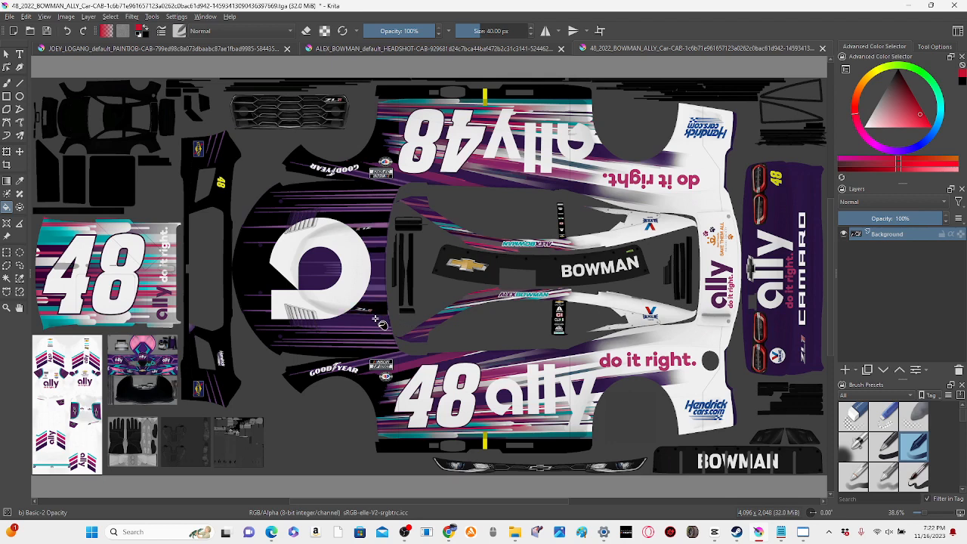
left_click(379, 331)
left_click(380, 343)
left_click(382, 343)
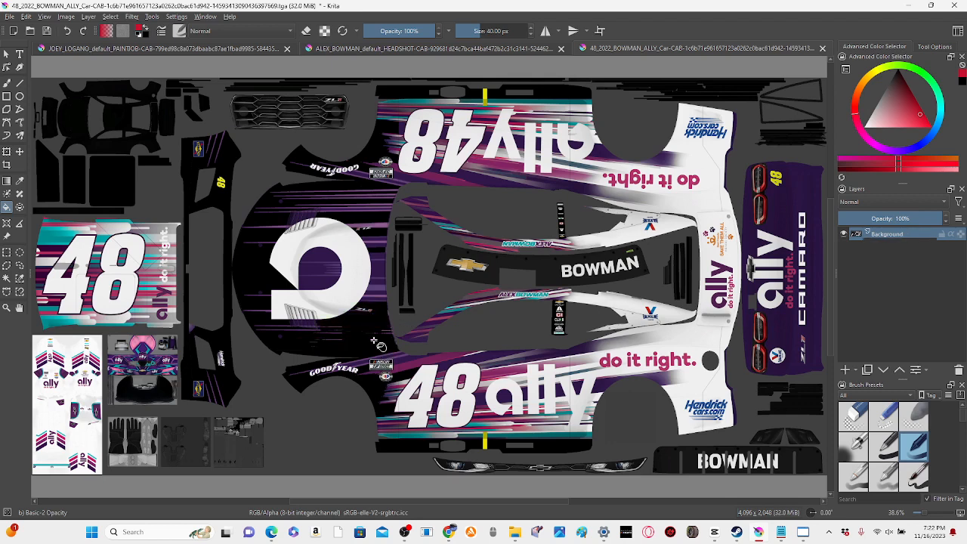
left_click(316, 328)
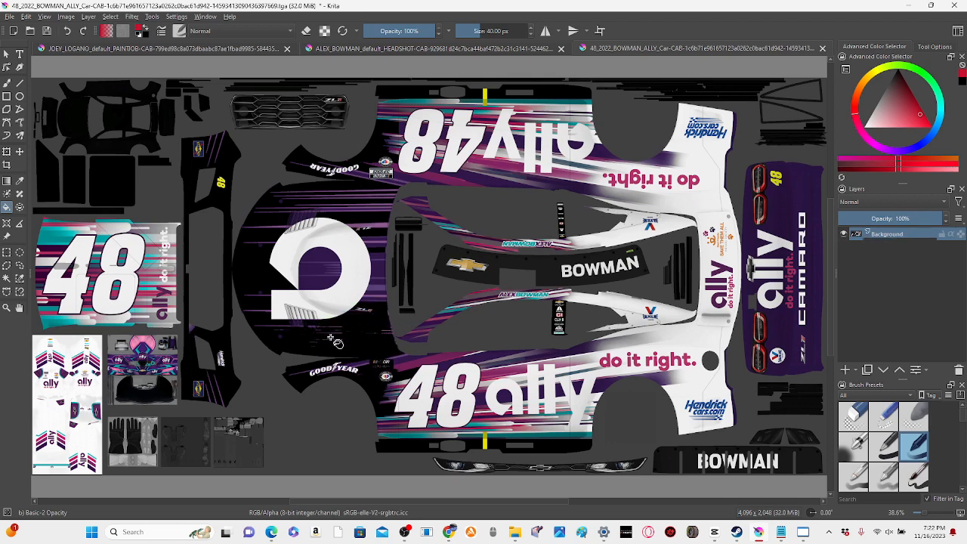
left_click(291, 314)
left_click(299, 312)
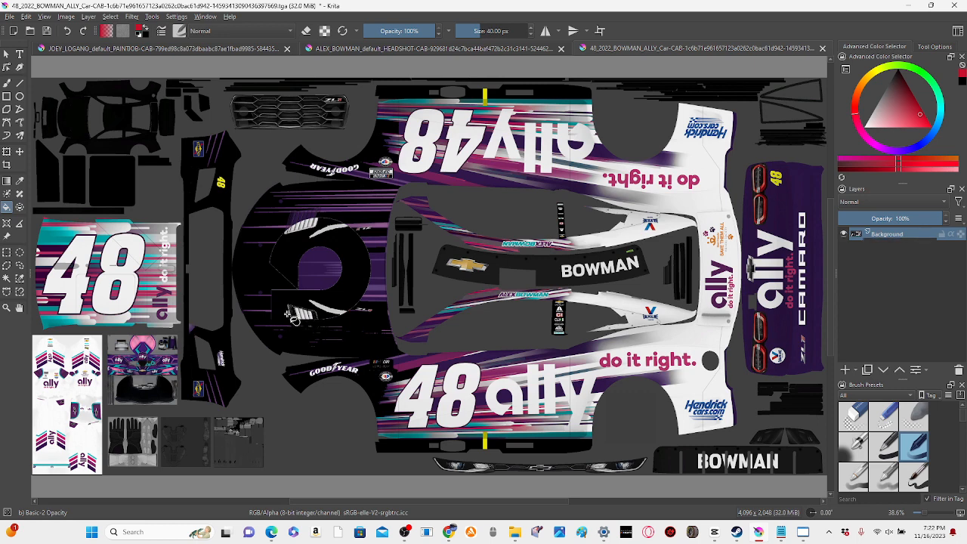
Fill the gray template background around the body panels and the white 48 on the lower side panel with black
left_click(404, 349)
left_click(423, 405)
left_click(427, 438)
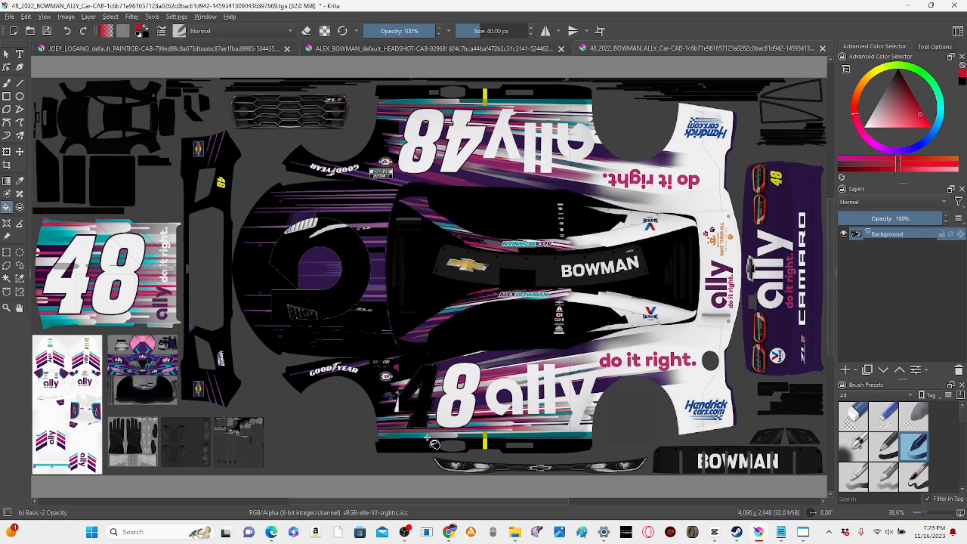
left_click(347, 376)
left_click(299, 366)
left_click(335, 444)
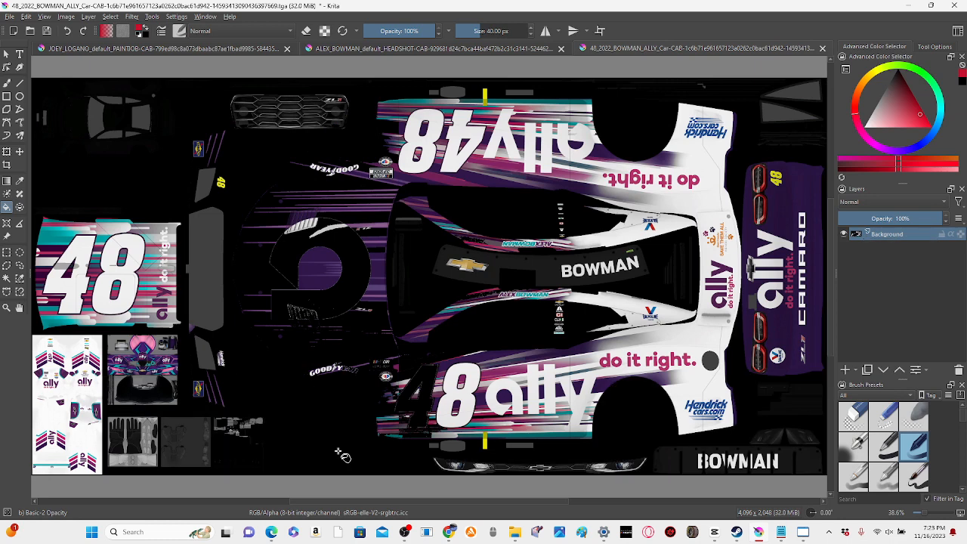
left_click(419, 428)
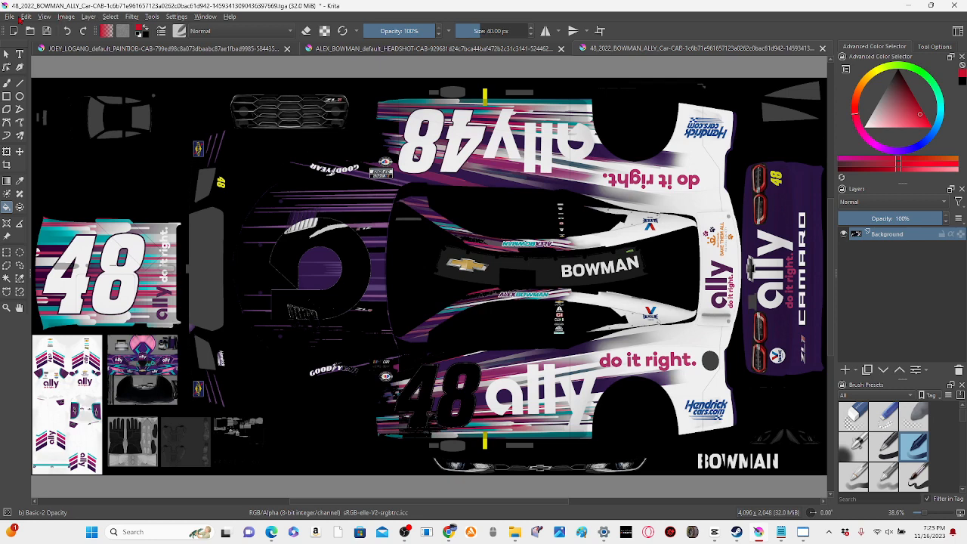
Export the repainted texture as a TGA to the Desktop, changing the leading 48 in its file name to 47
left_click(13, 17)
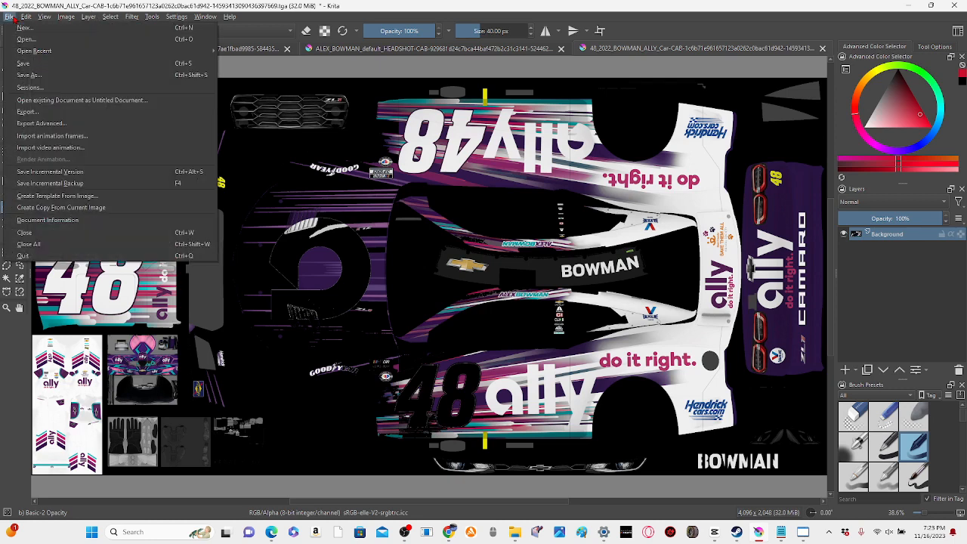
left_click(20, 112)
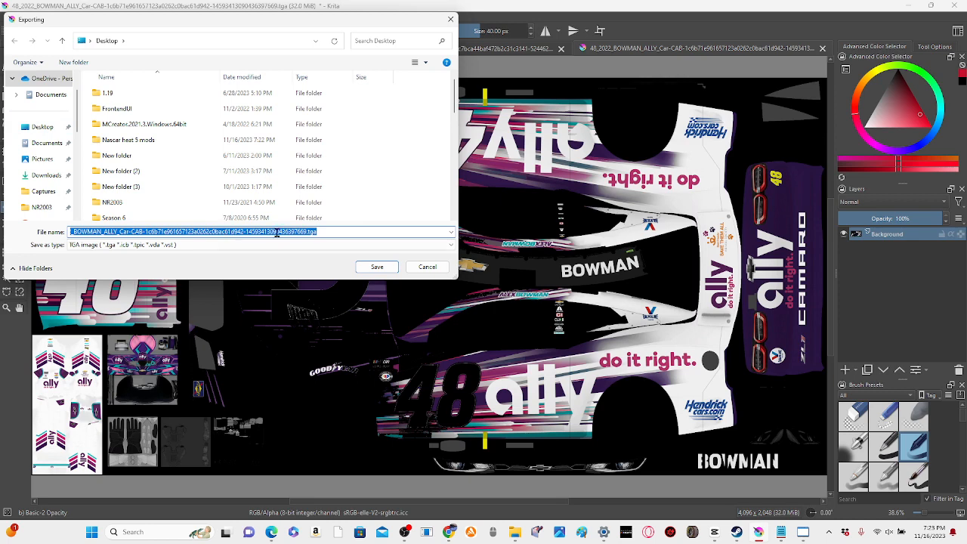
left_click(328, 233)
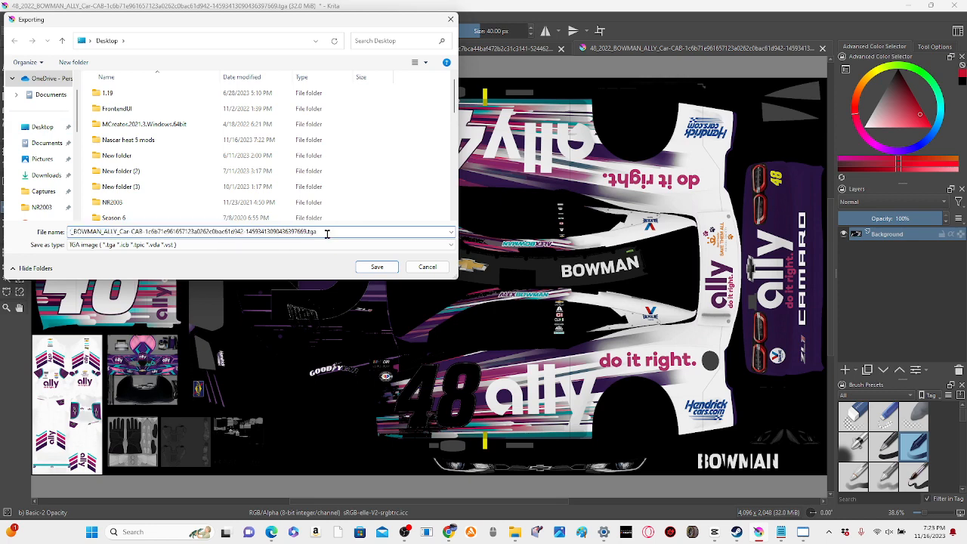
left_click_drag(108, 233, 34, 242)
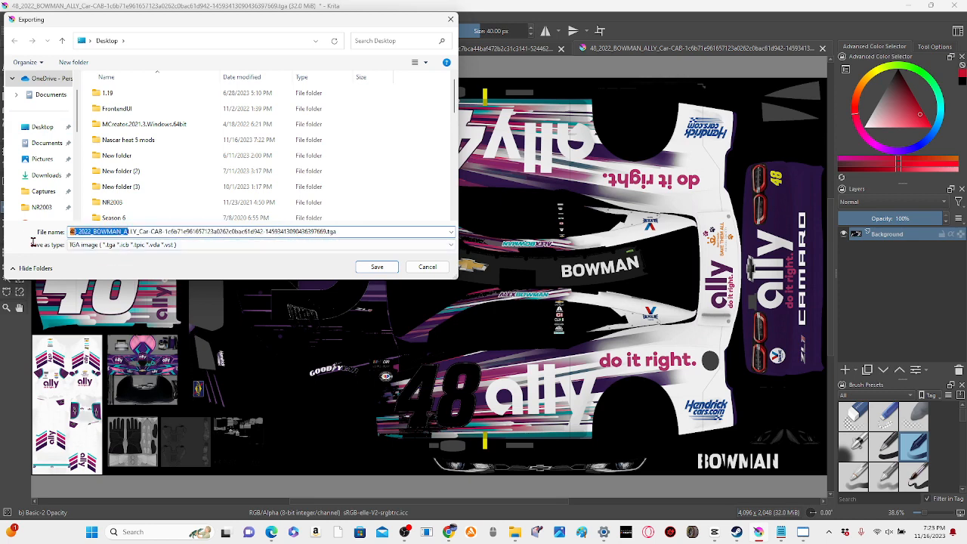
left_click(76, 235)
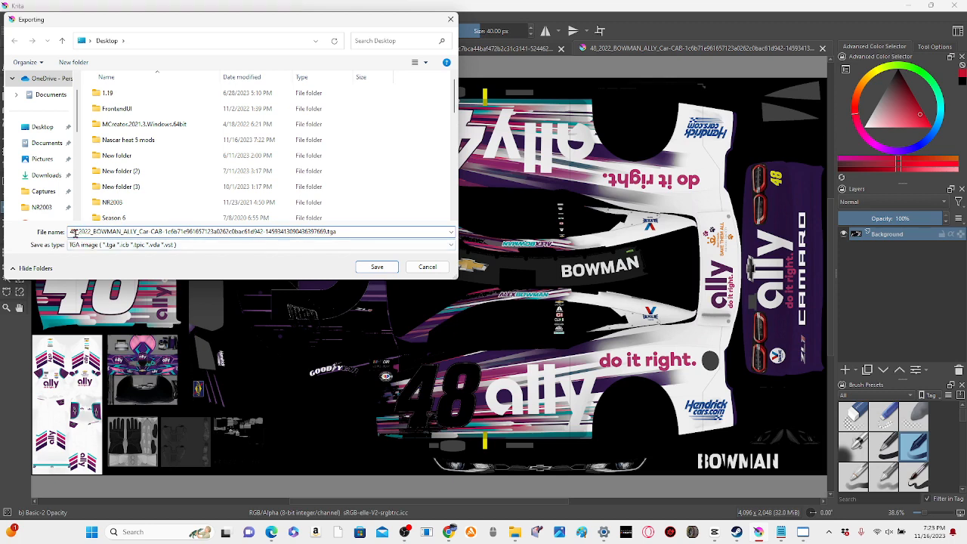
key("Delete")
key("Return")
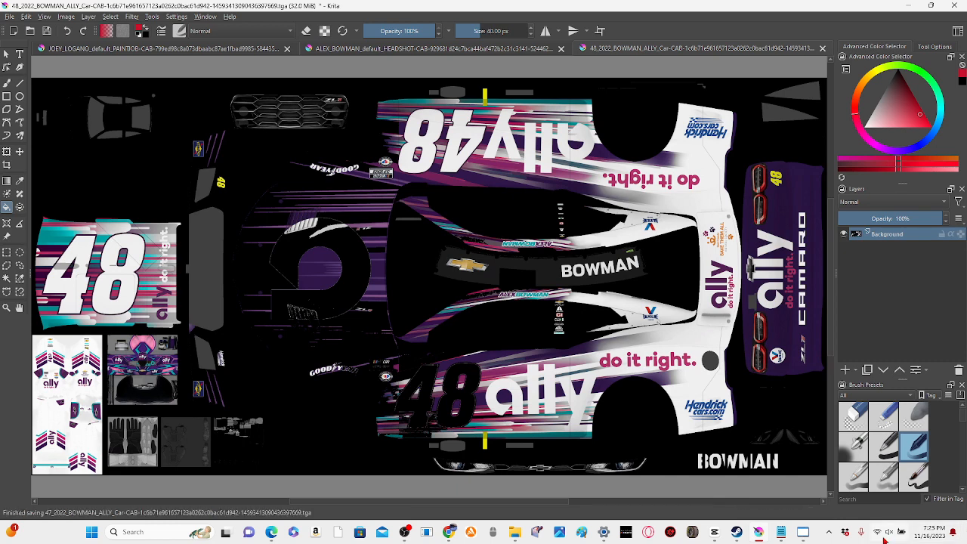
Switch to the Unity Assets Bundle Extractor window that has default_c22_alex_bowman.rab open
right_click(803, 532)
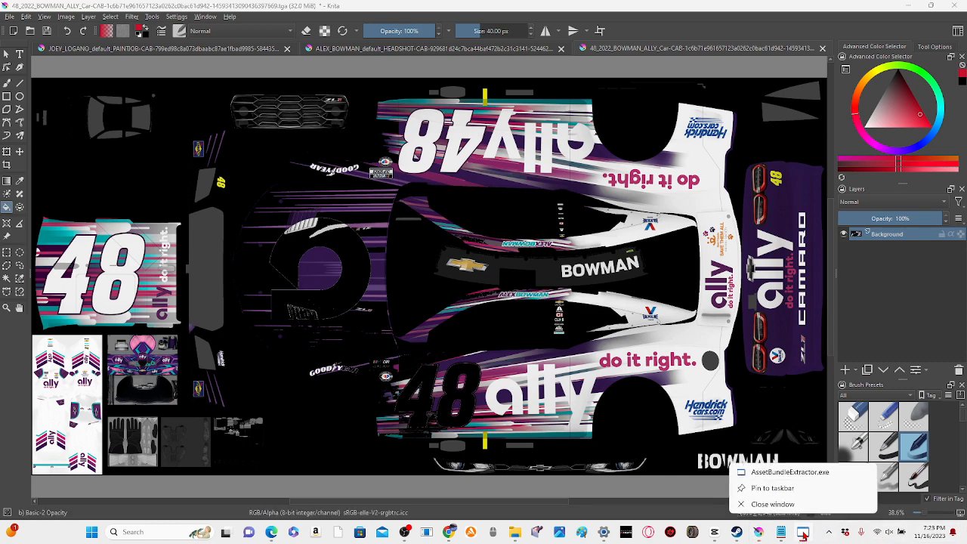
left_click(790, 478)
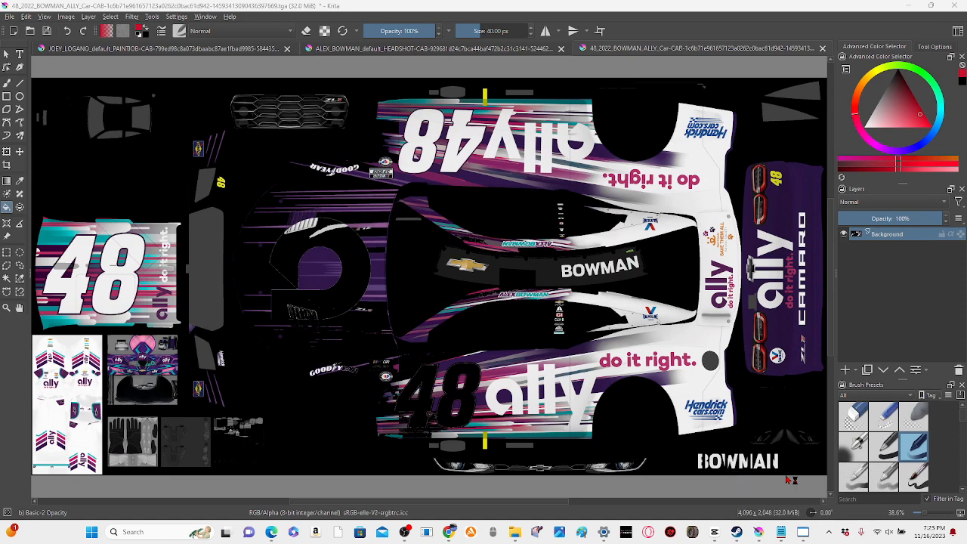
mouse_move(806, 536)
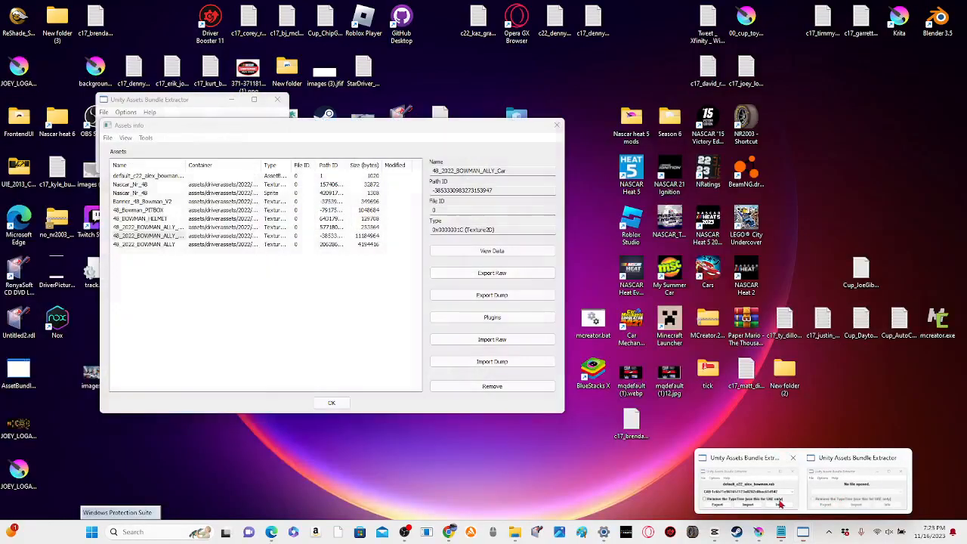
left_click(780, 504)
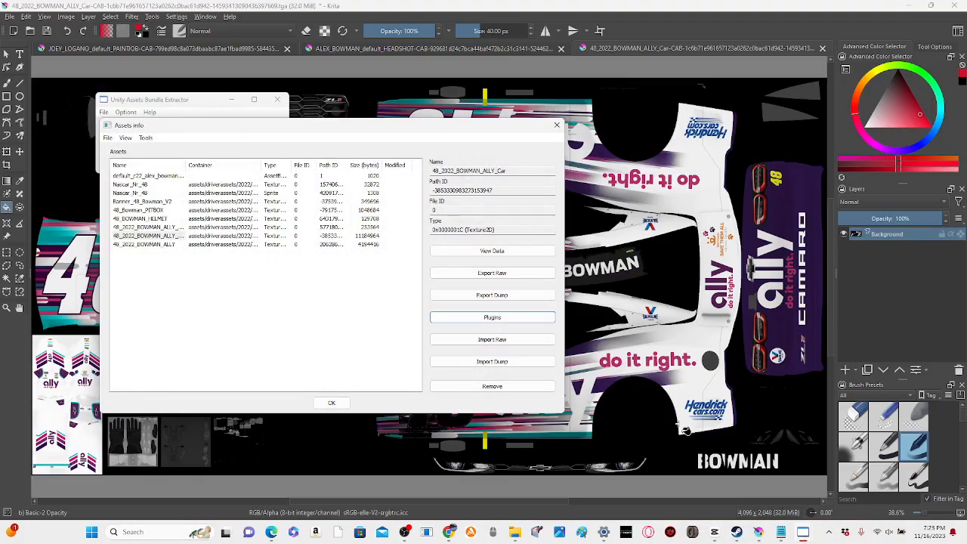
Open the 48_2022_BOWMAN_ALLY_Car texture with the Edit plugin and start loading a replacement image
left_click(146, 235)
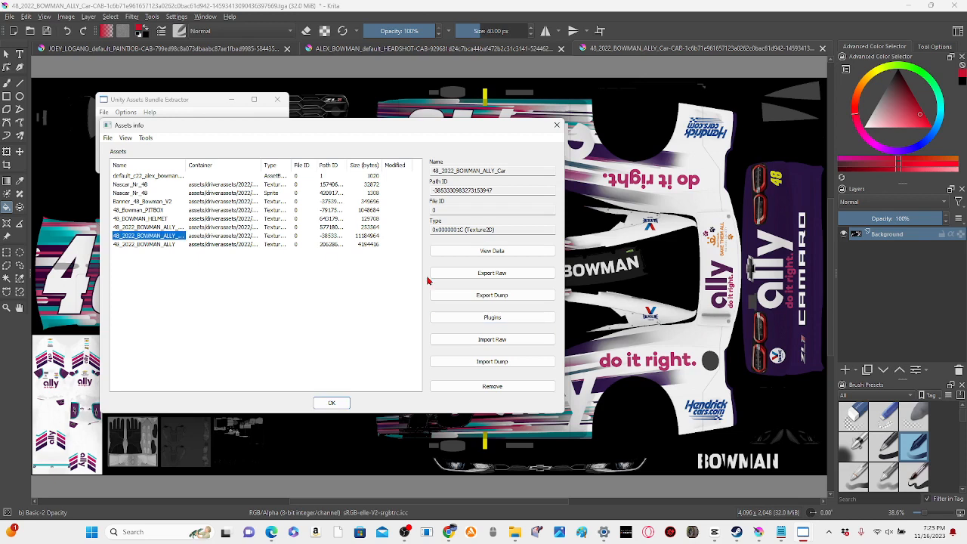
left_click(493, 318)
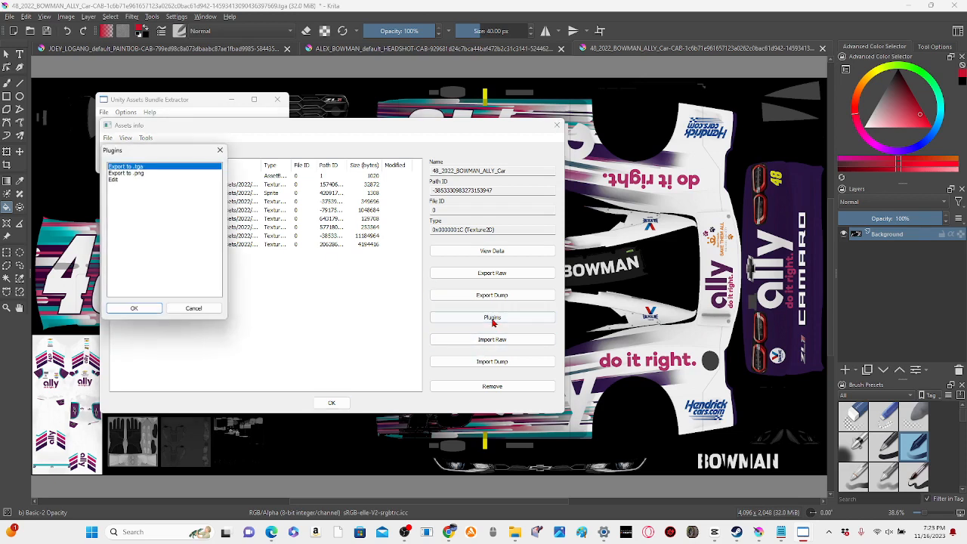
left_click(113, 179)
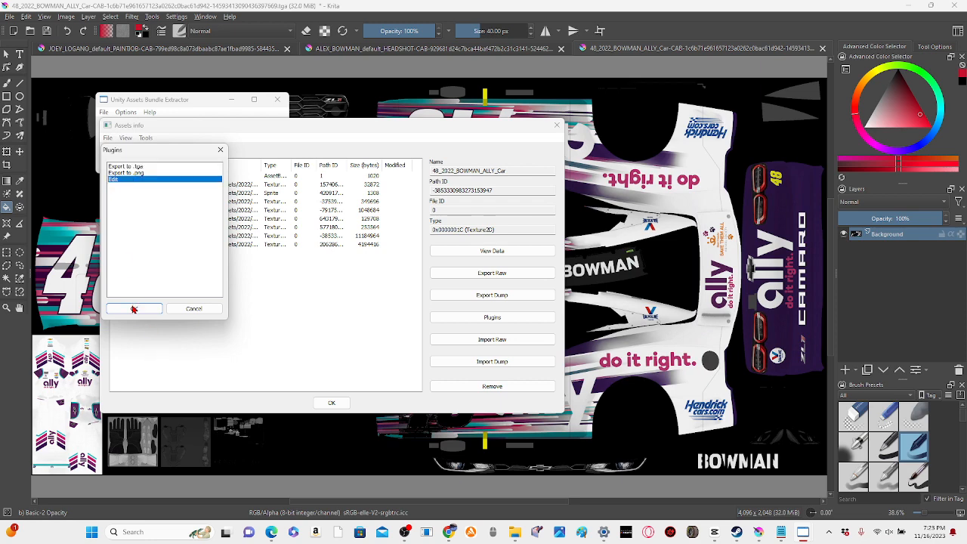
left_click(132, 309)
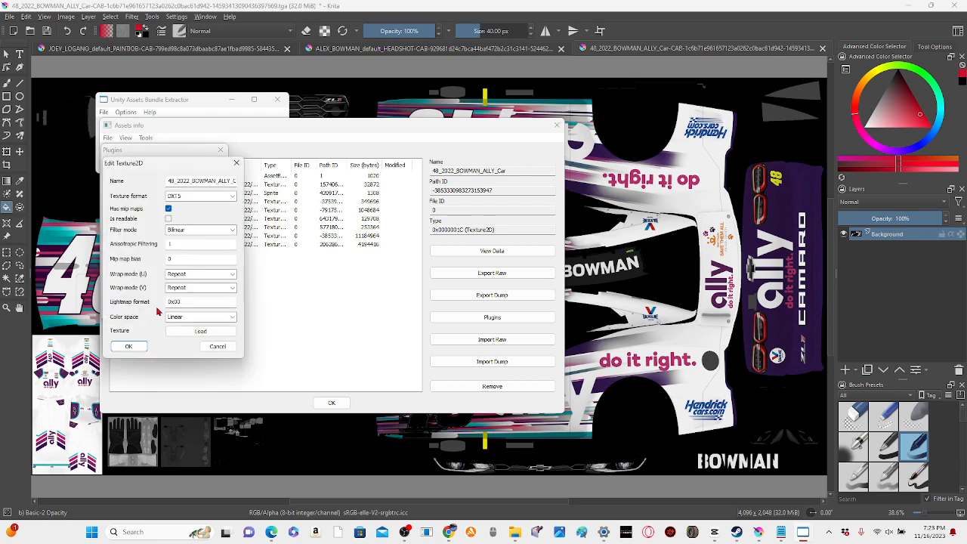
left_click(179, 332)
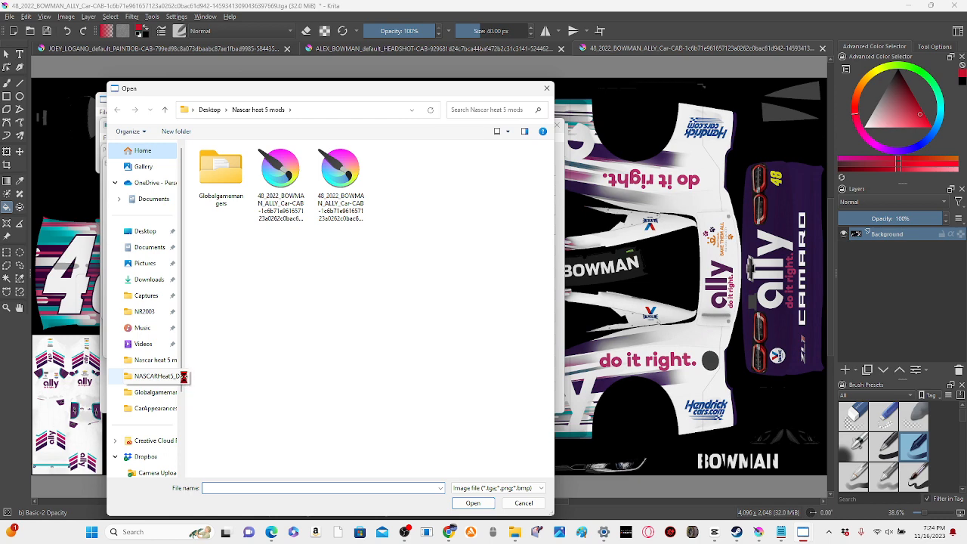
Look for the exported 47 car texture in the mod, game data, Downloads and CarAppearances folders, and search Nascar heat 5 mods for 47
left_click(160, 384)
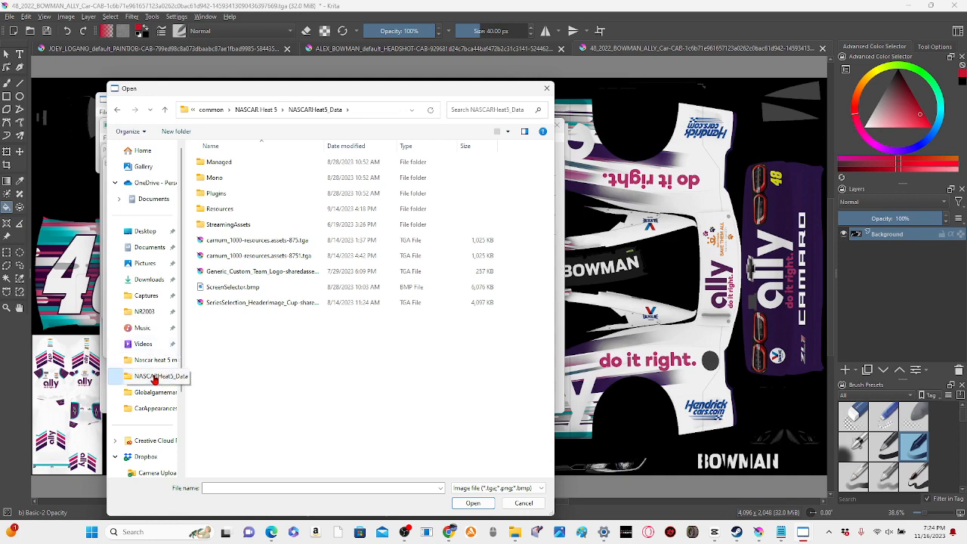
left_click(135, 281)
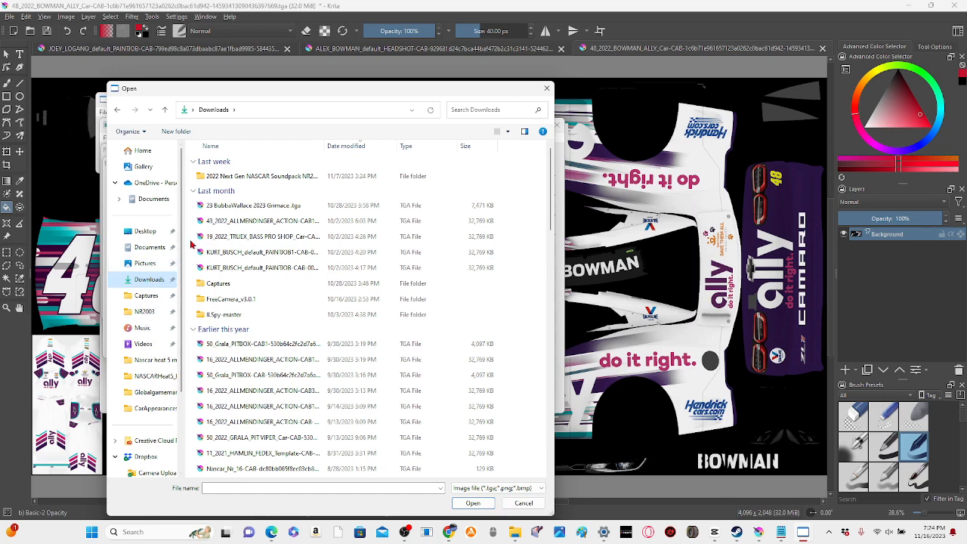
left_click(154, 264)
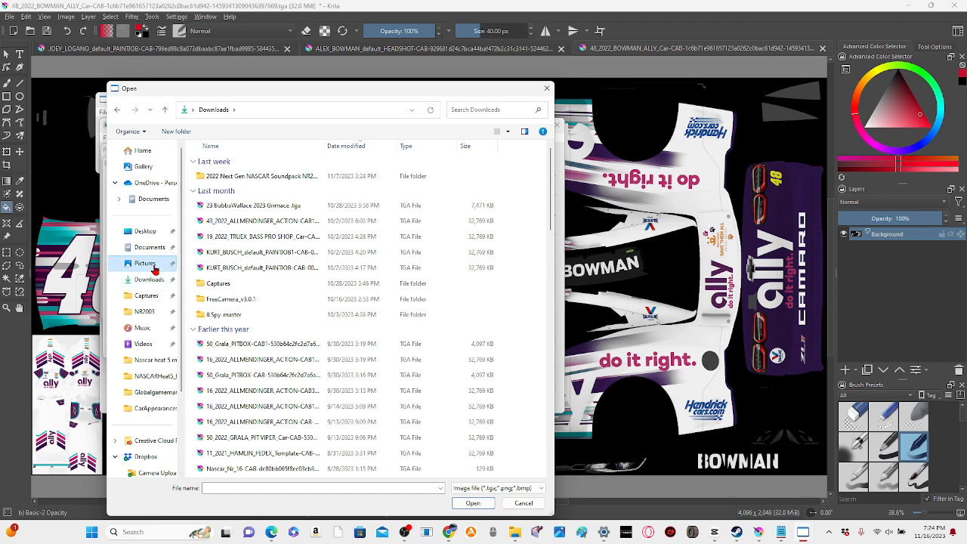
left_click(155, 280)
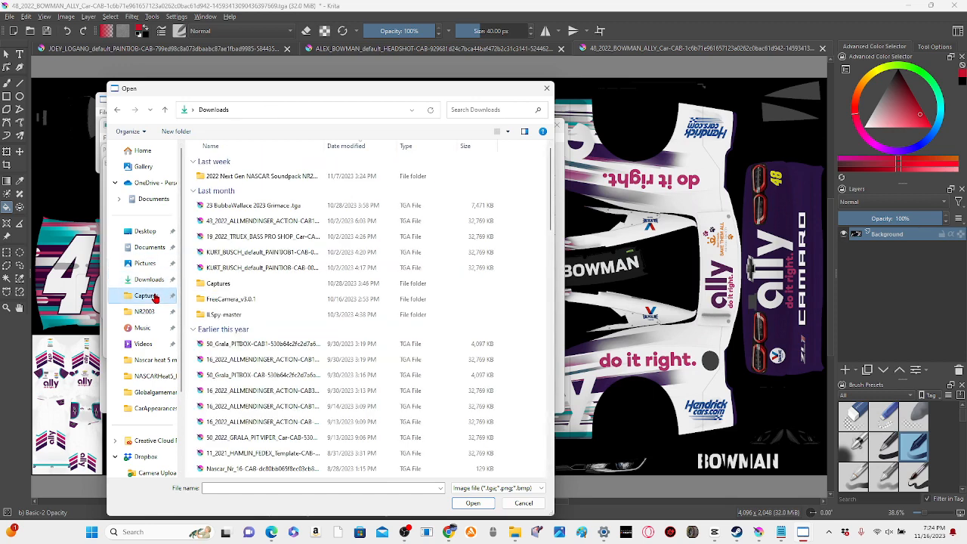
left_click(148, 295)
left_click(147, 312)
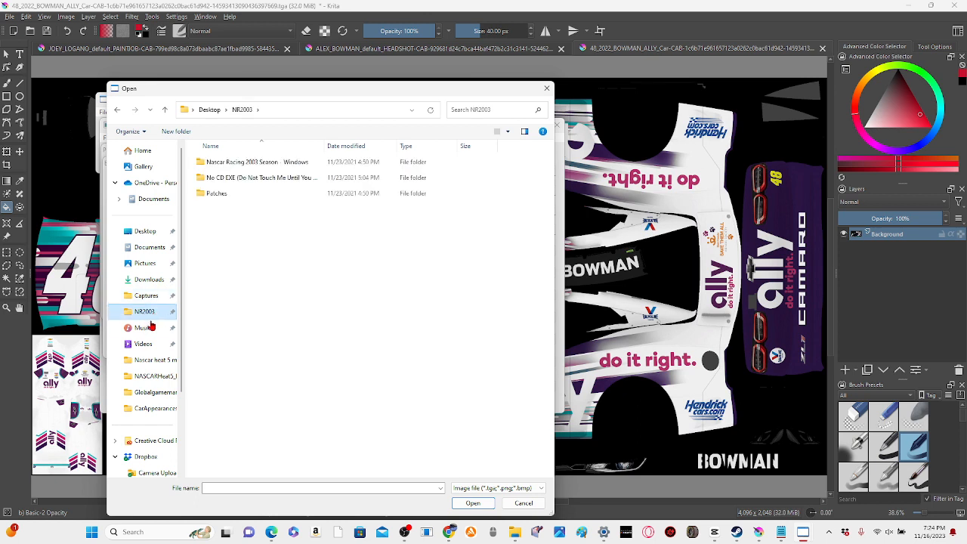
left_click(150, 324)
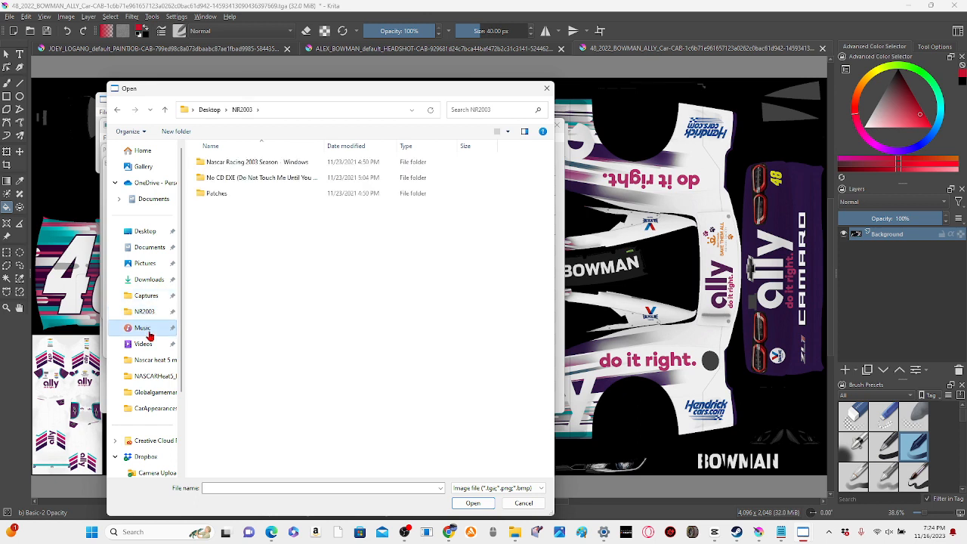
left_click(147, 360)
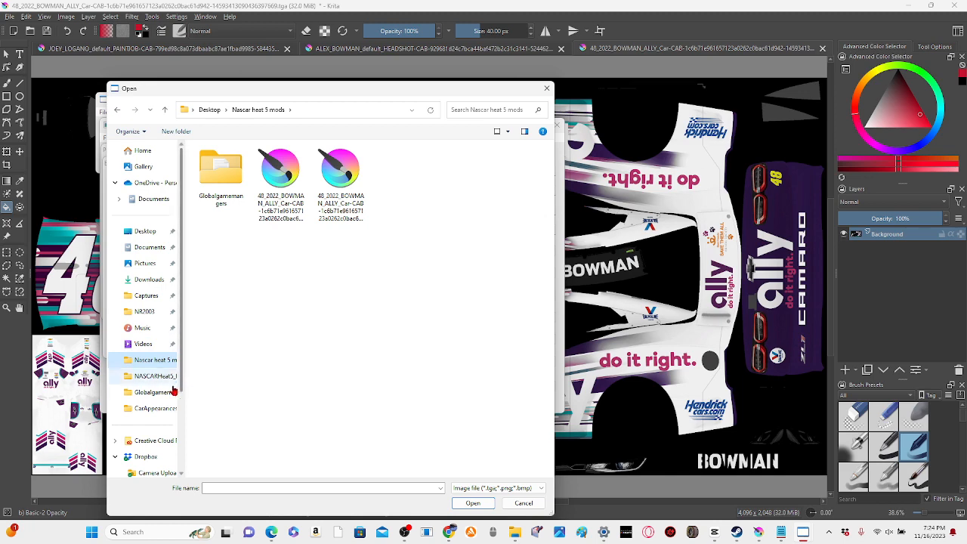
left_click(150, 376)
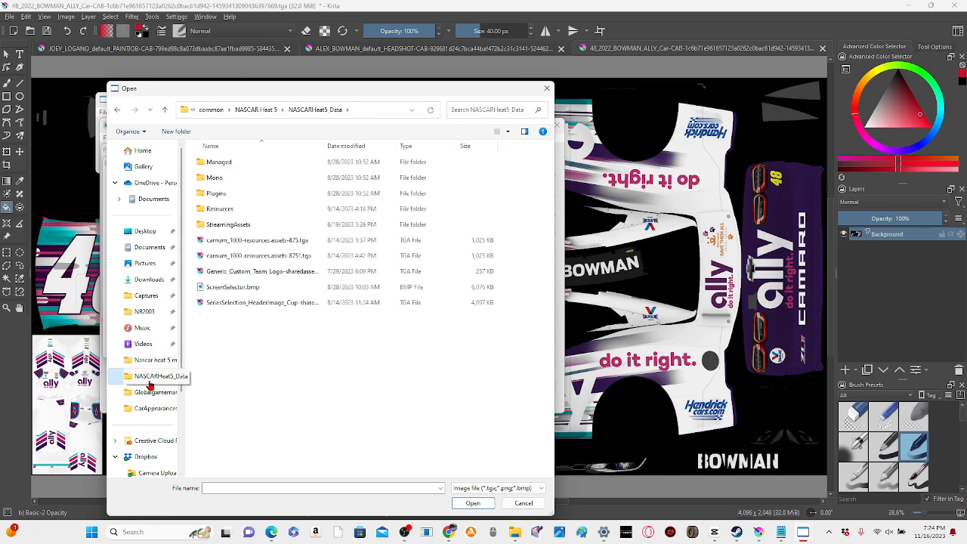
left_click(151, 394)
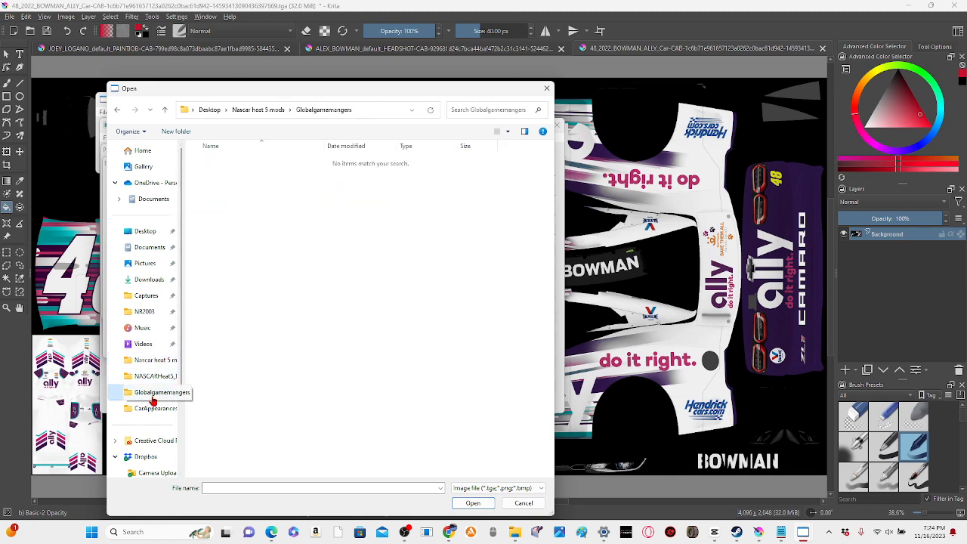
left_click(155, 408)
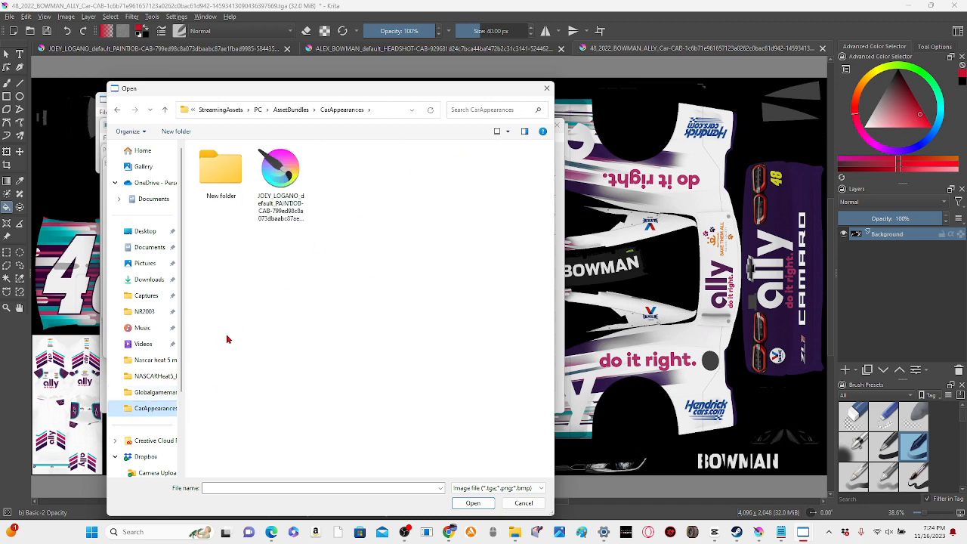
left_click(180, 360)
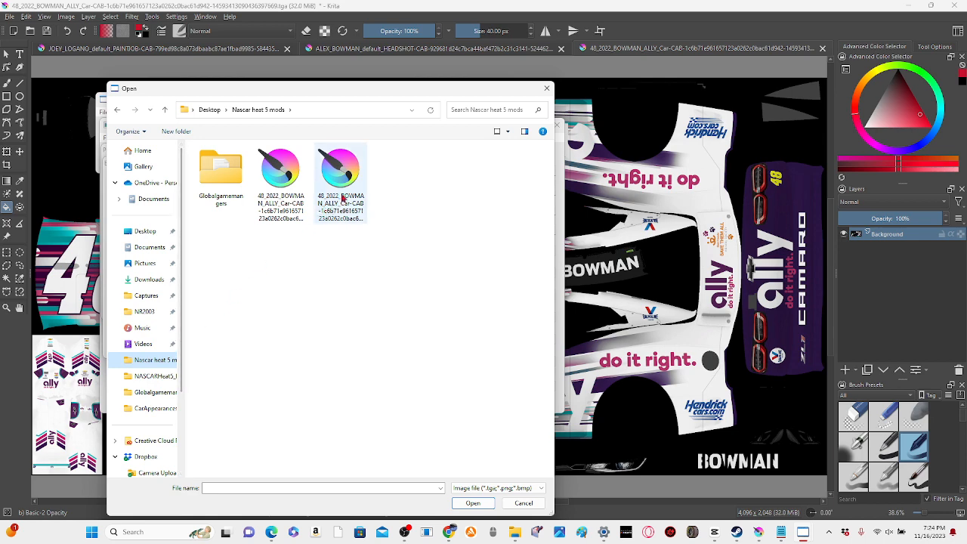
left_click(483, 107)
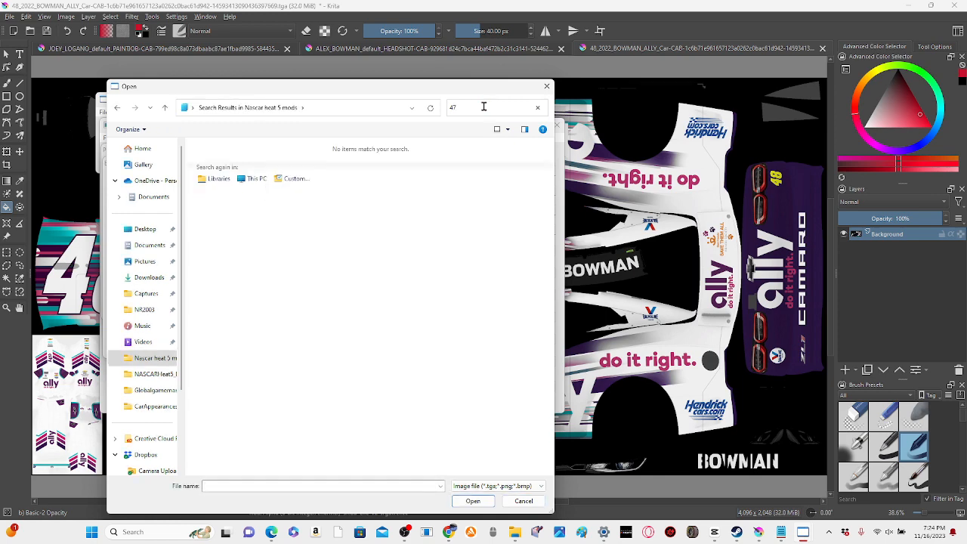
Switch to Krita to check which folder its export uses, and return to the image loading dialog in Unity Assets Bundle Extractor
key("Escape")
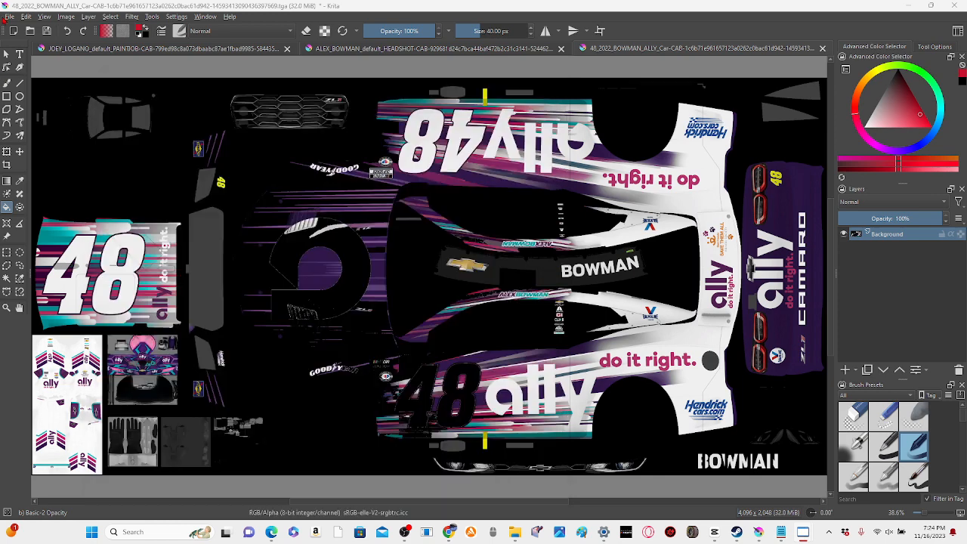
left_click(11, 16)
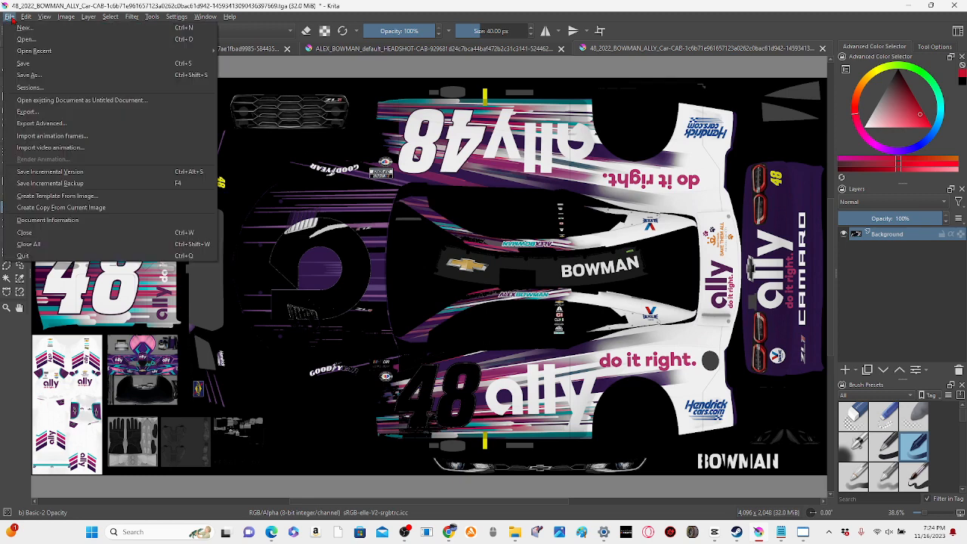
left_click(40, 112)
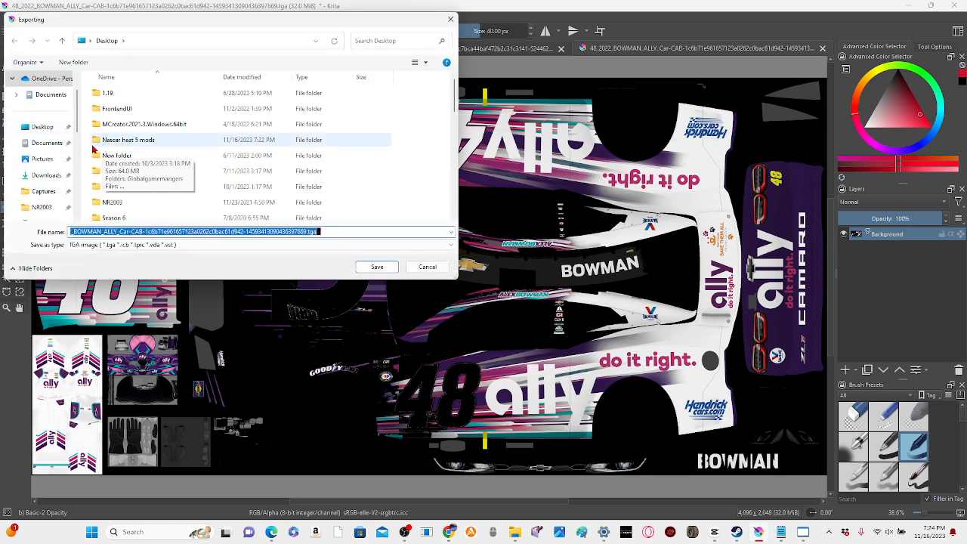
mouse_move(765, 528)
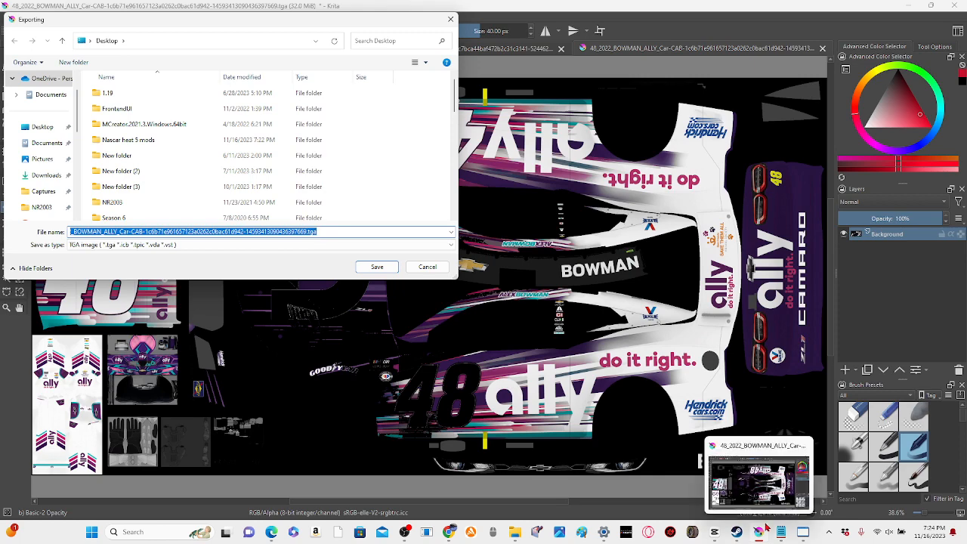
mouse_move(805, 534)
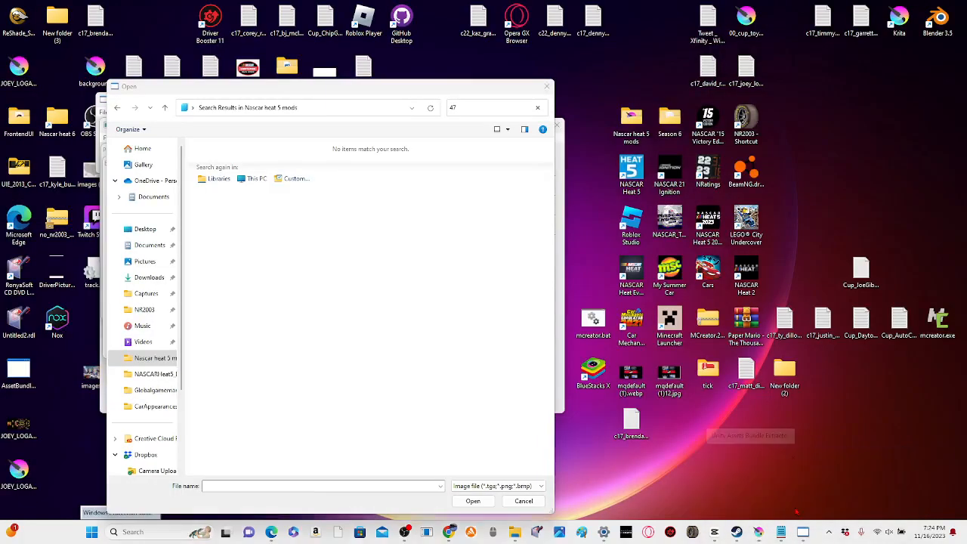
left_click(798, 511)
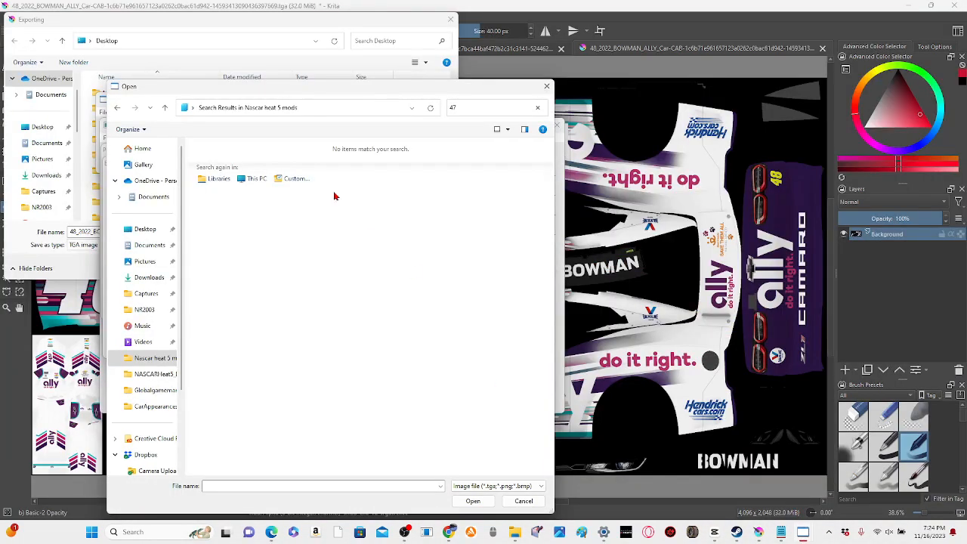
Load the 47_2022_BOWMAN_ALLY_Car TGA from the Desktop into the texture with the Normal multithreaded quality setting and save the asset changes
left_click(145, 229)
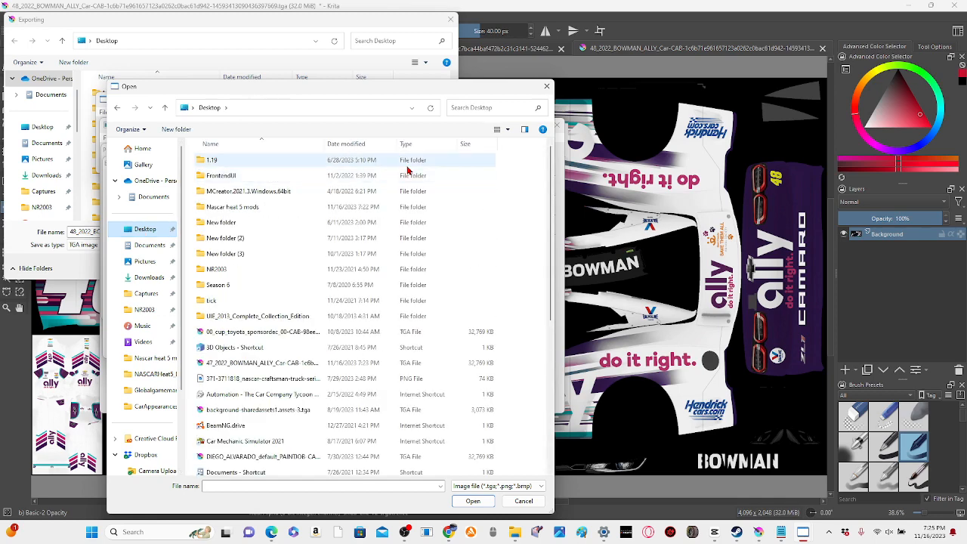
double_click(375, 364)
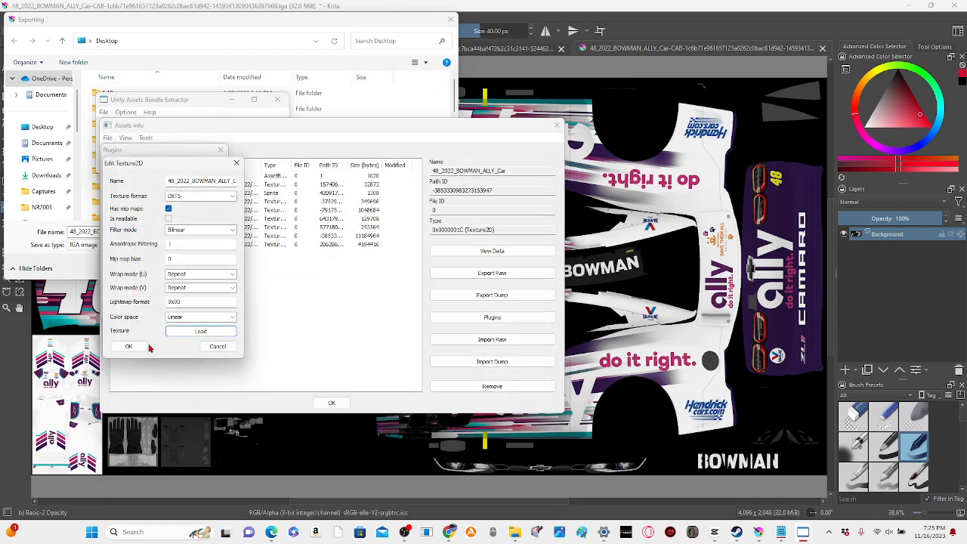
left_click(130, 346)
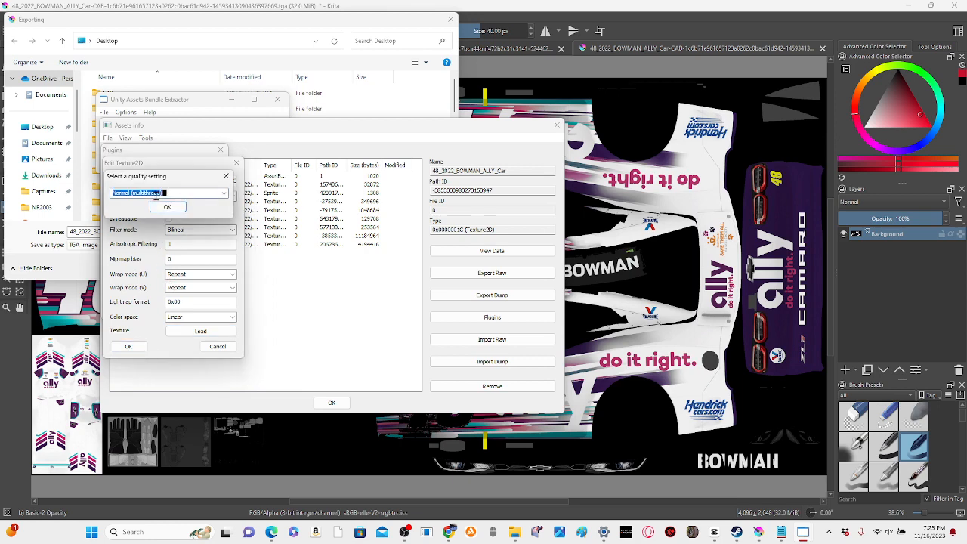
left_click(159, 206)
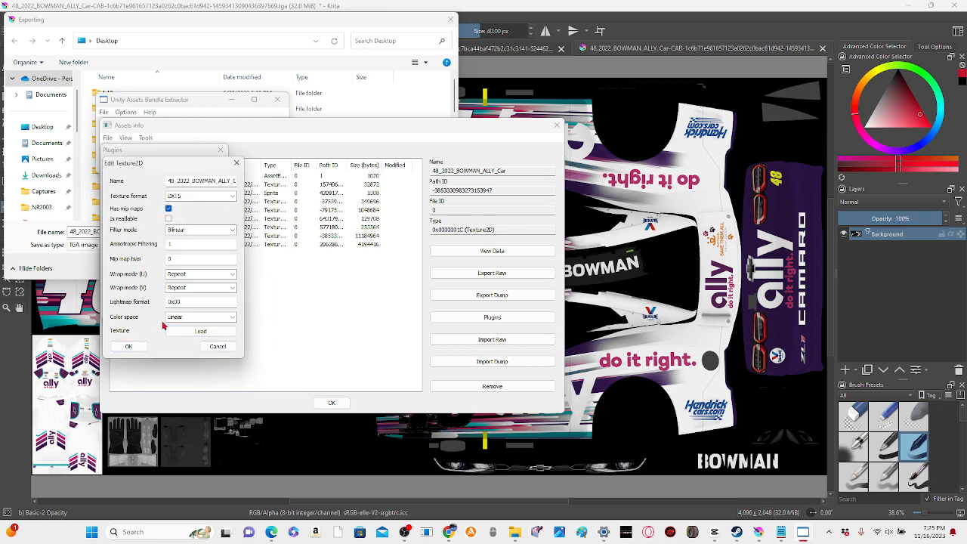
left_click(328, 401)
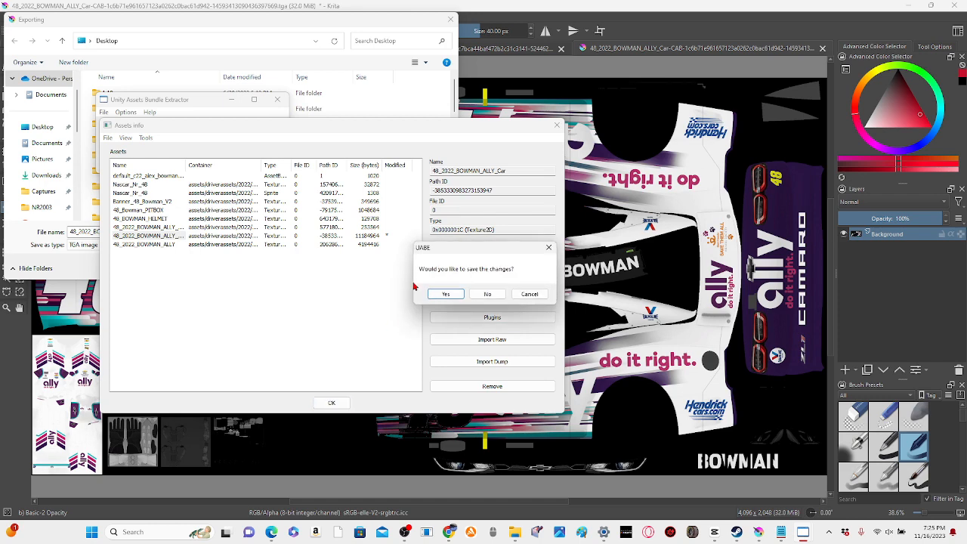
left_click(438, 296)
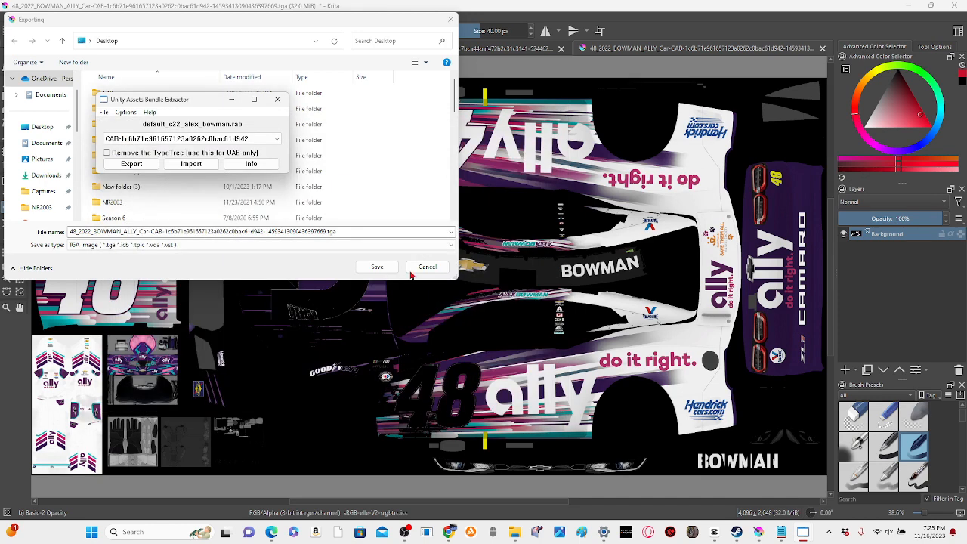
Start saving the modified bundle and go to the game's AssetBundles CarAppearances folder as the destination
left_click(101, 114)
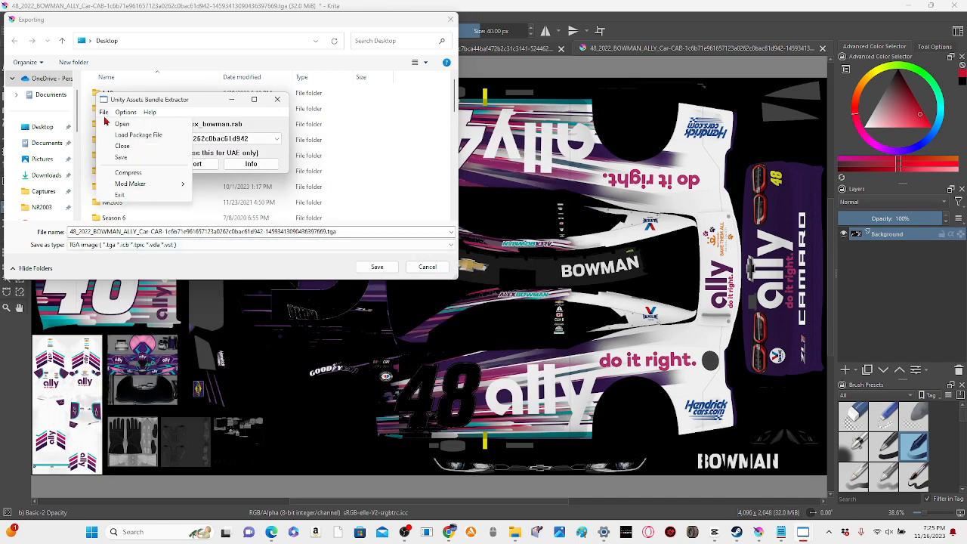
left_click(118, 156)
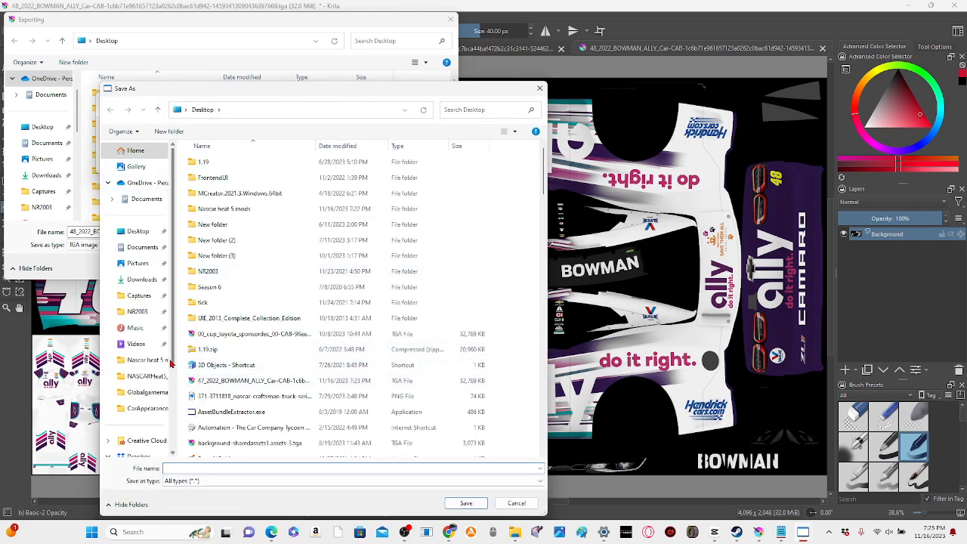
left_click(213, 381)
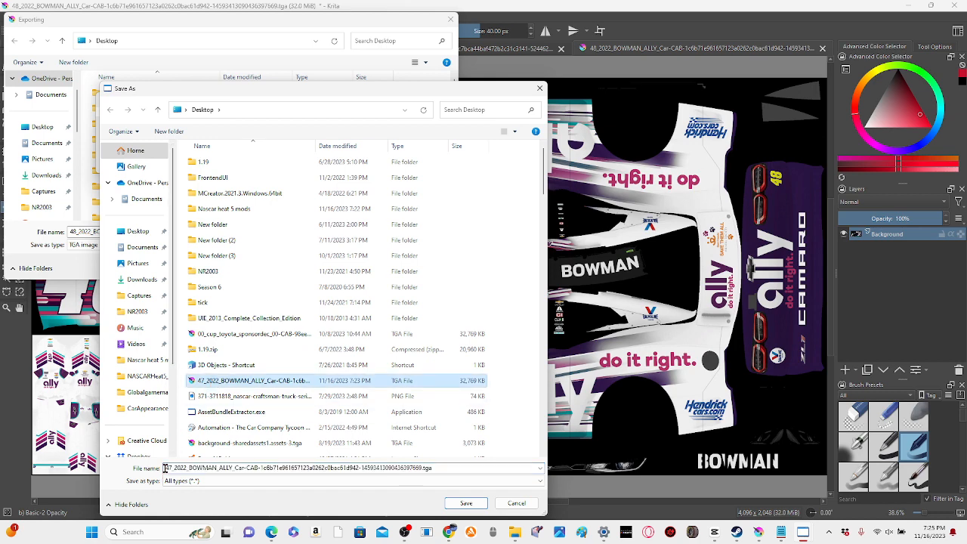
left_click(169, 468)
left_click(171, 467)
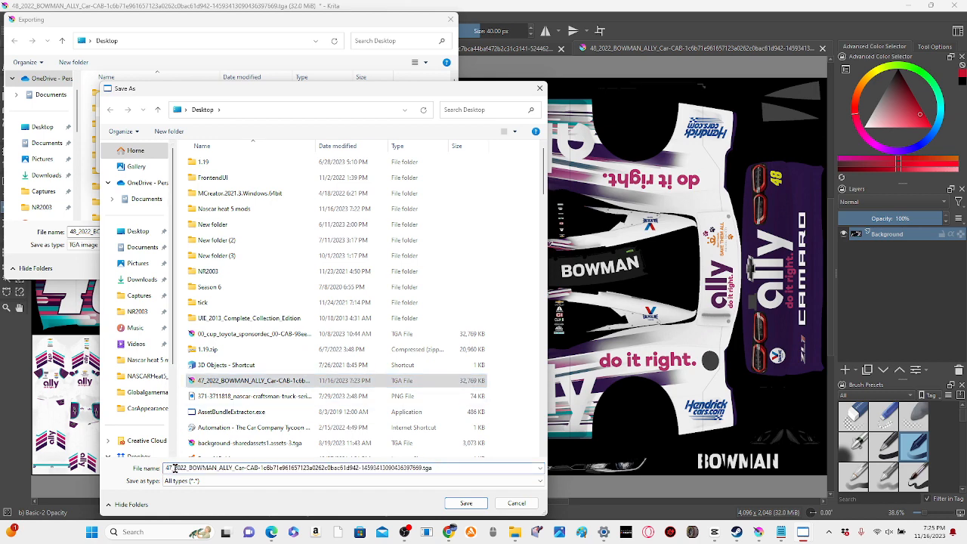
left_click(152, 380)
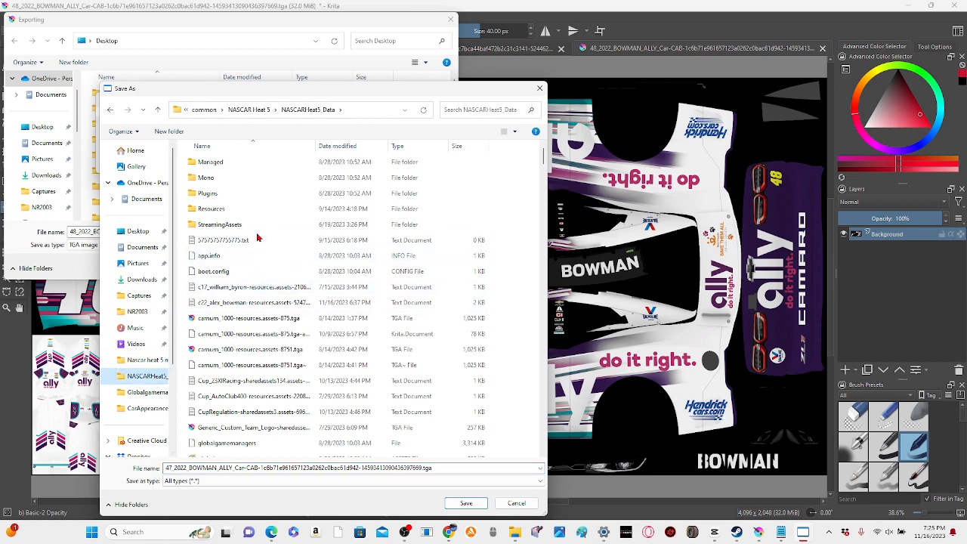
left_click(140, 408)
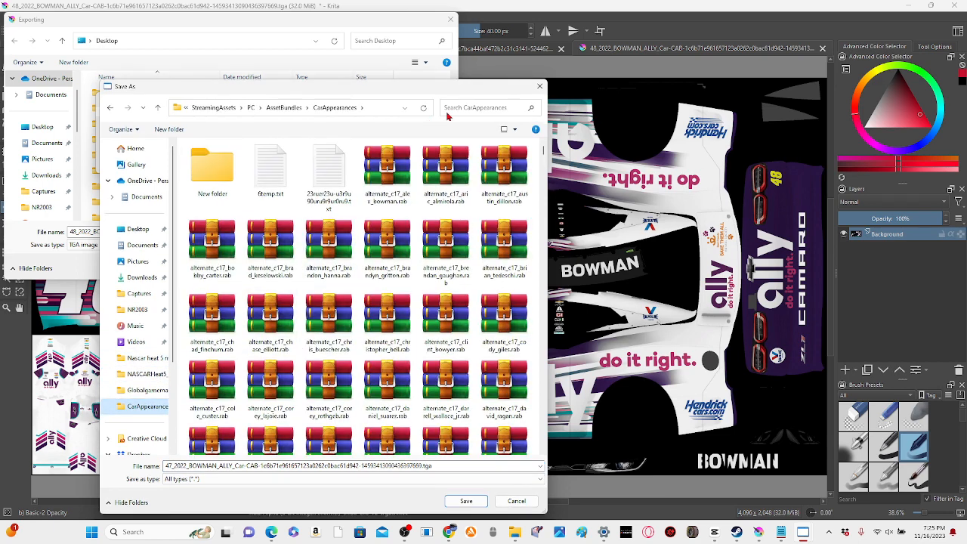
Search the CarAppearances folder for alex and choose default_c22_alex_bowman.rab as the base file name for the modified bundle
left_click(453, 109)
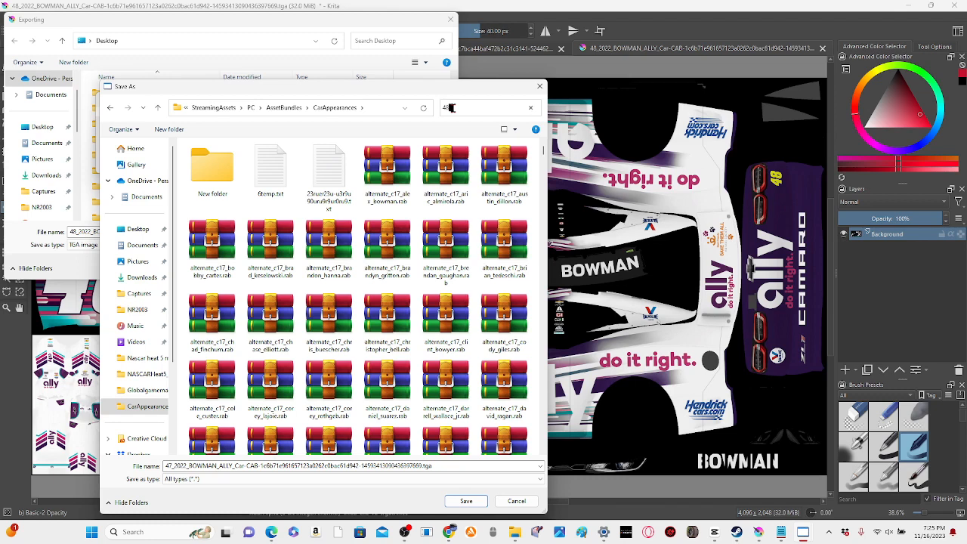
type("48")
key("BackSpace")
key("BackSpace")
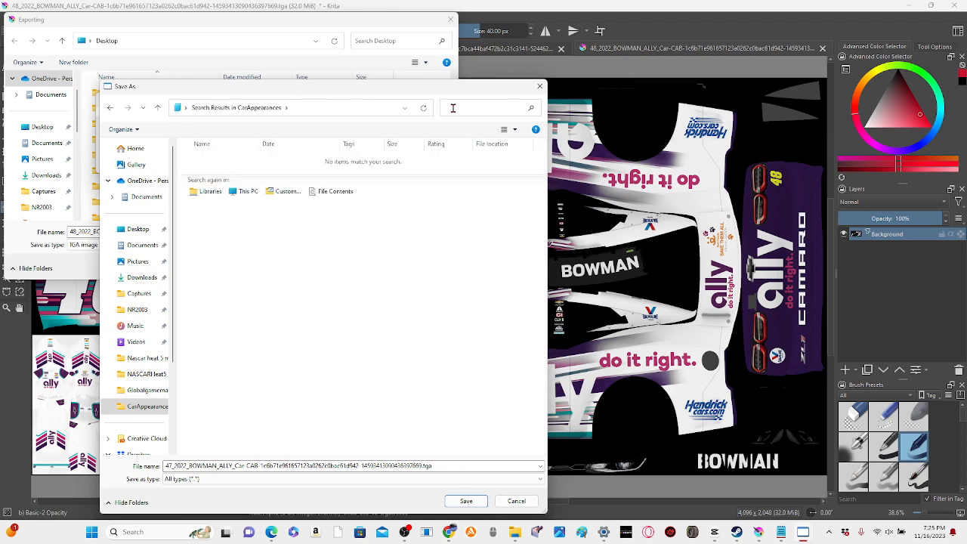
type("ale")
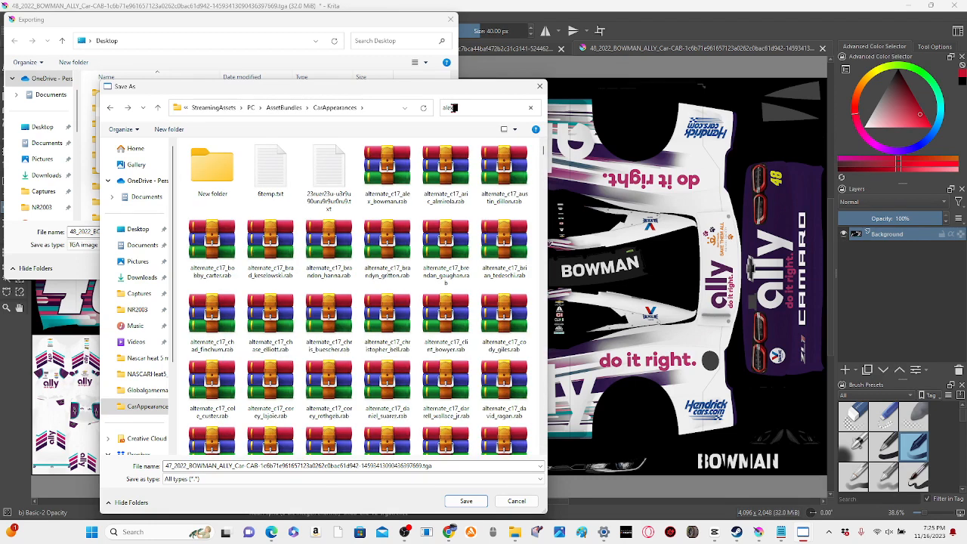
type("x")
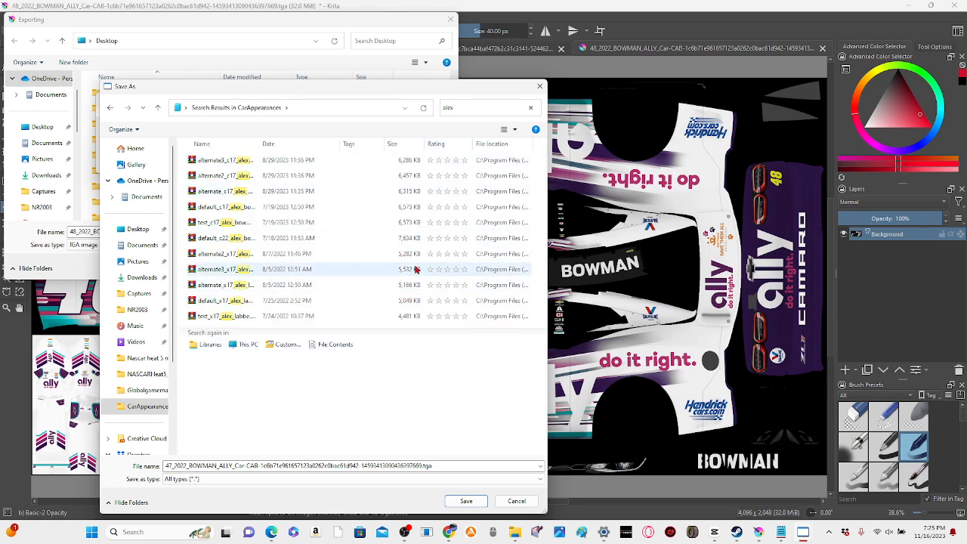
left_click(405, 238)
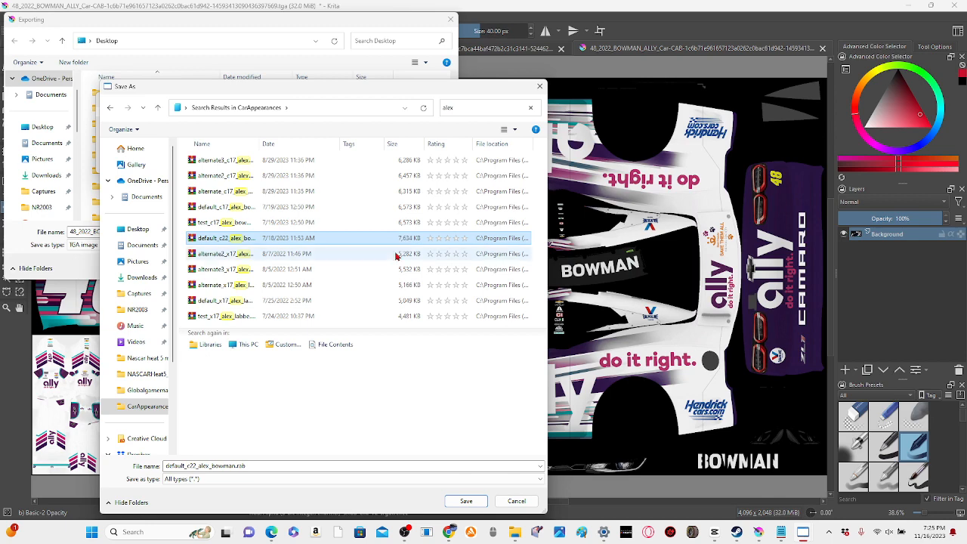
Change the file name to 1default_c22_alex_bowman.rab and save the bundle directly in the CarAppearances folder instead of its search results
double_click(287, 464)
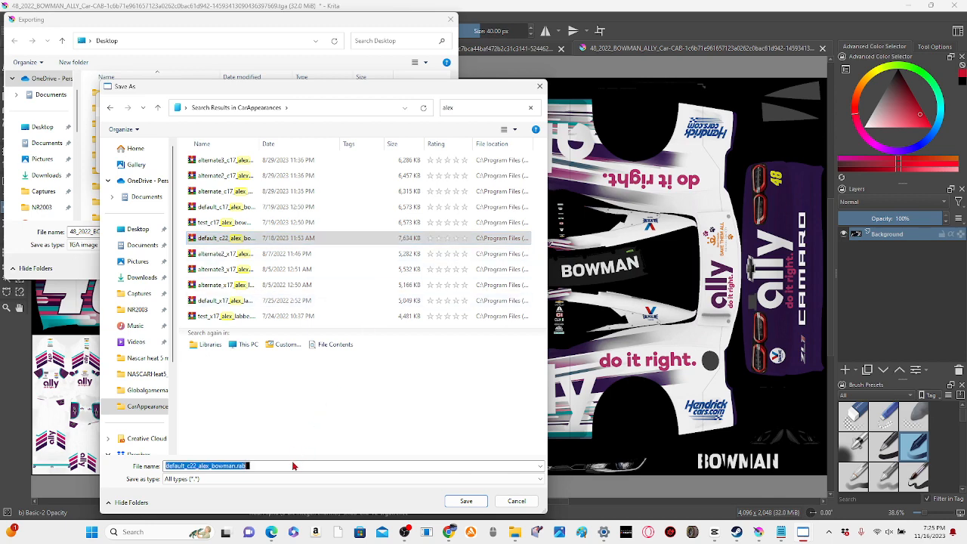
right_click(284, 466)
left_click(271, 466)
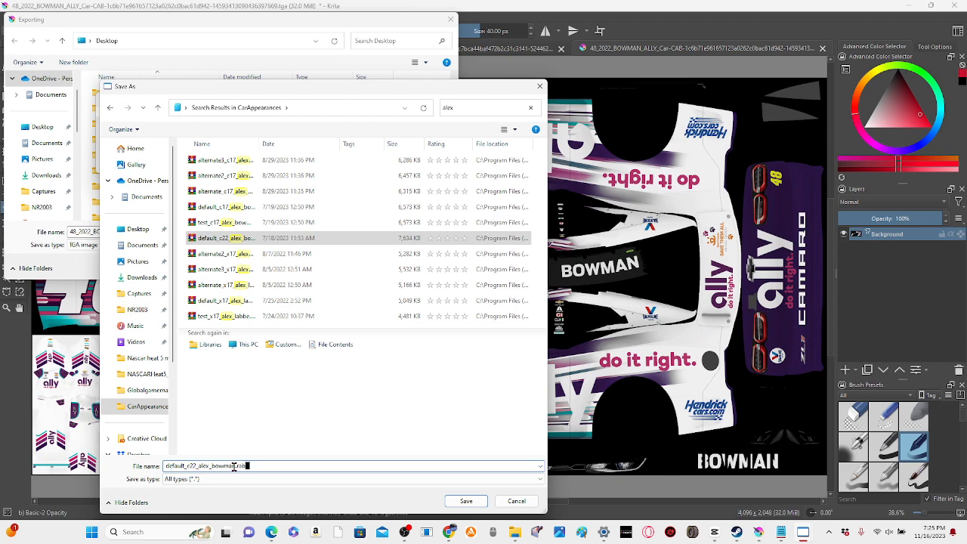
left_click(165, 466)
type("!")
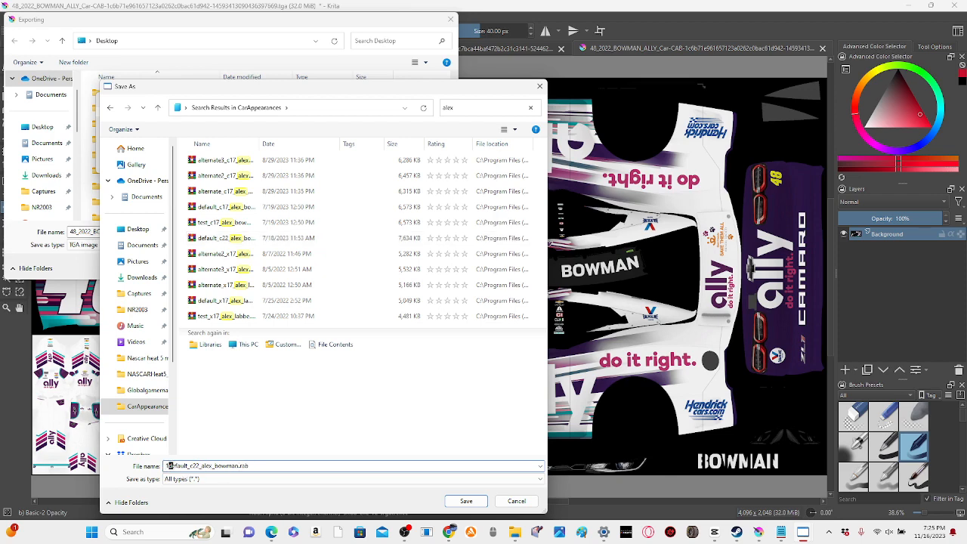
left_click(458, 501)
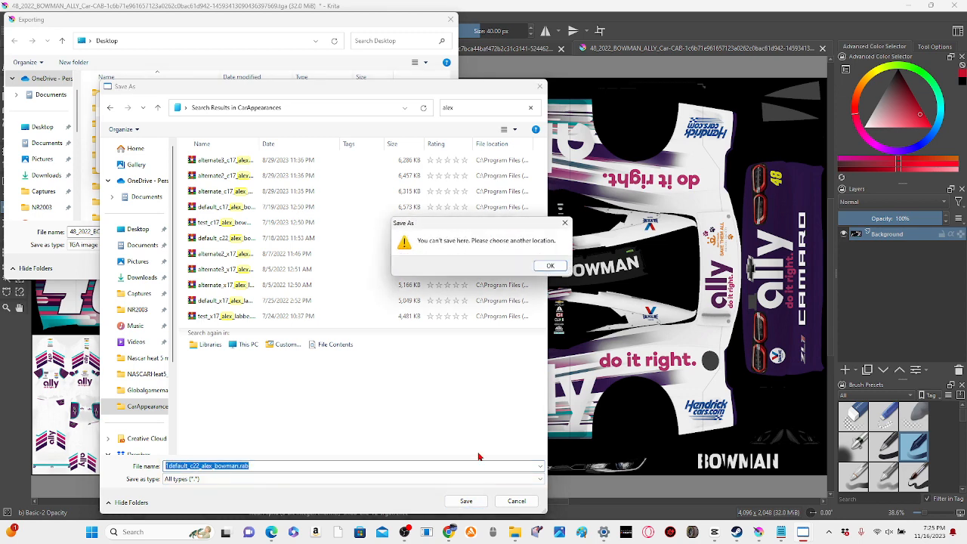
left_click(550, 266)
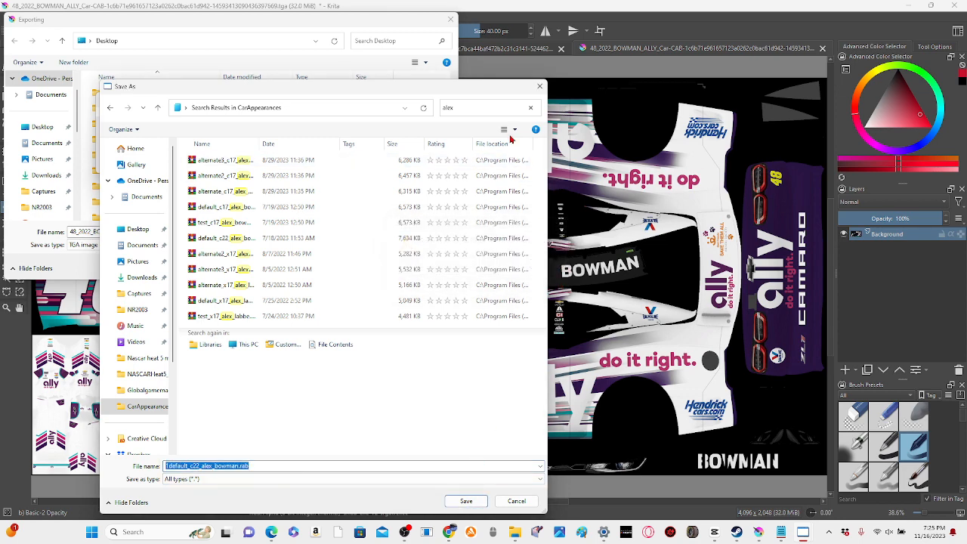
left_click(528, 110)
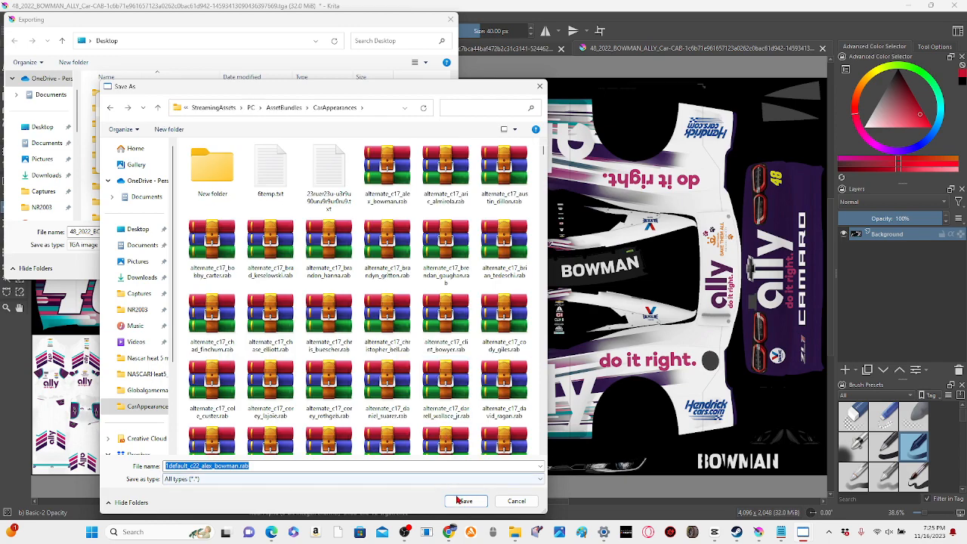
left_click(458, 501)
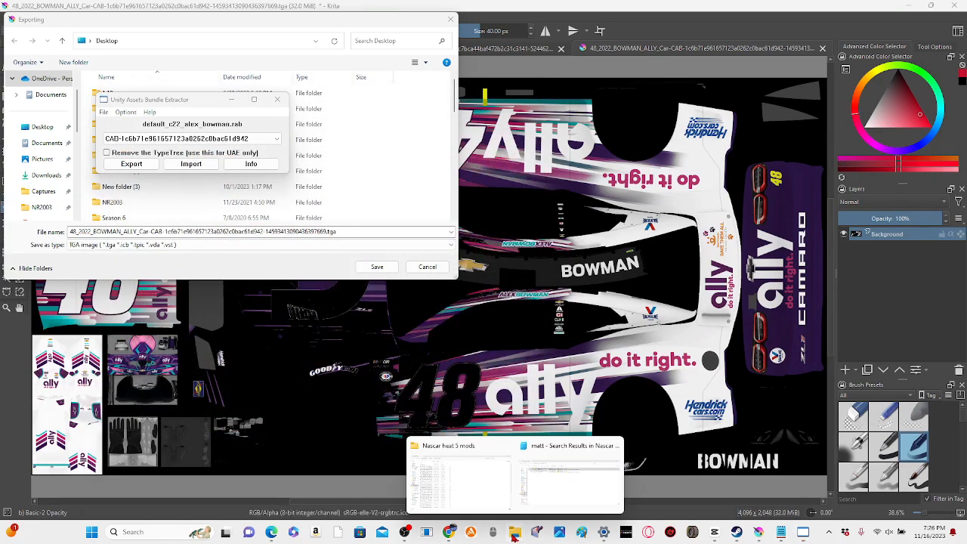
Switch to File Explorer, go to the CarAppearances folder and search it for alex bo
left_click(486, 491)
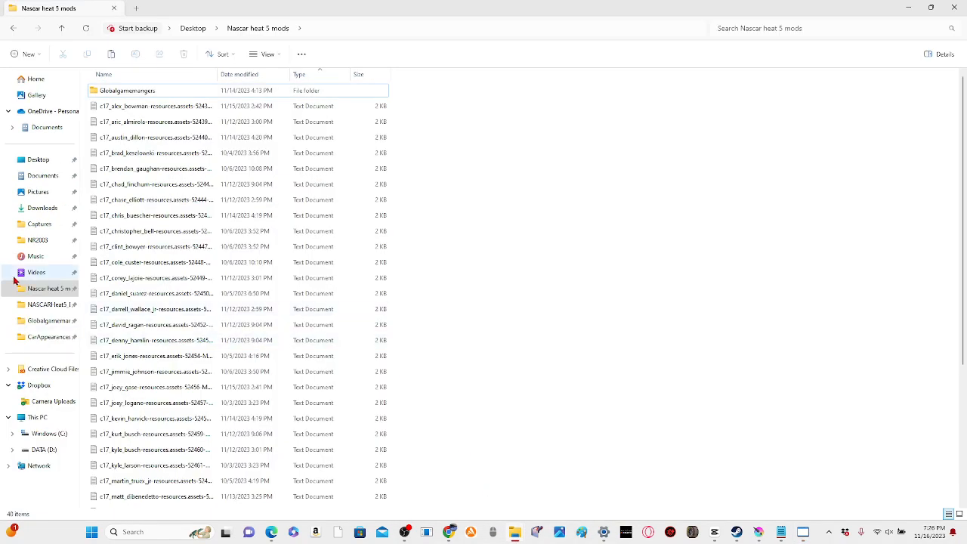
left_click(20, 310)
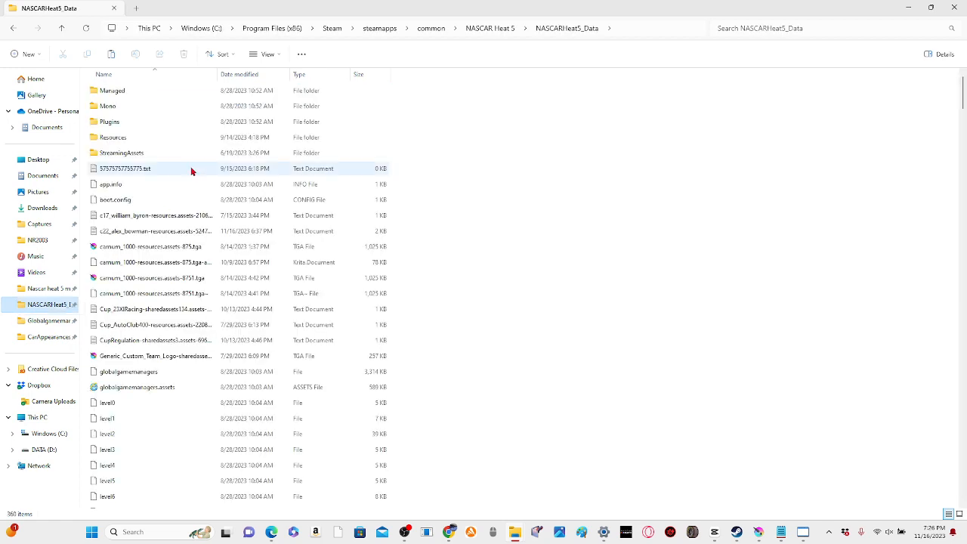
left_click(30, 340)
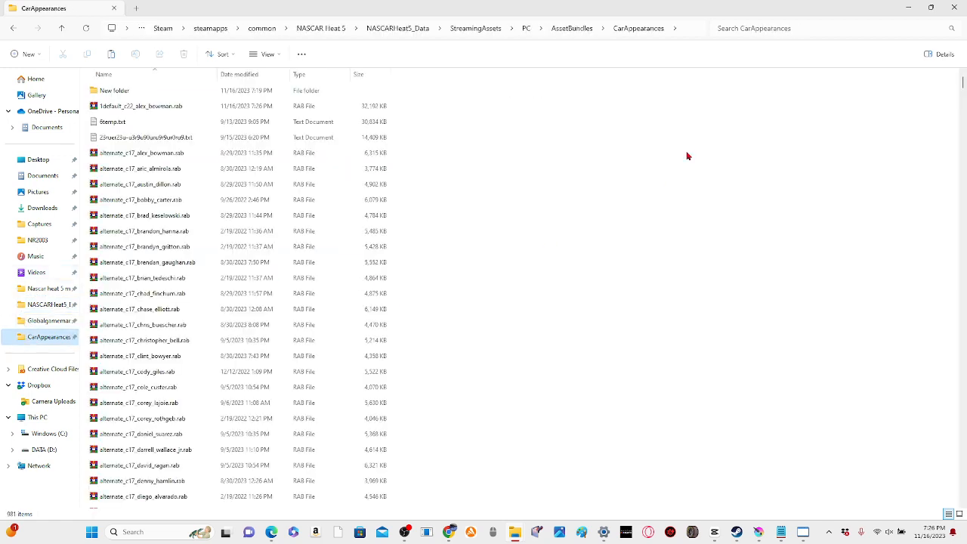
left_click(757, 33)
type("alex")
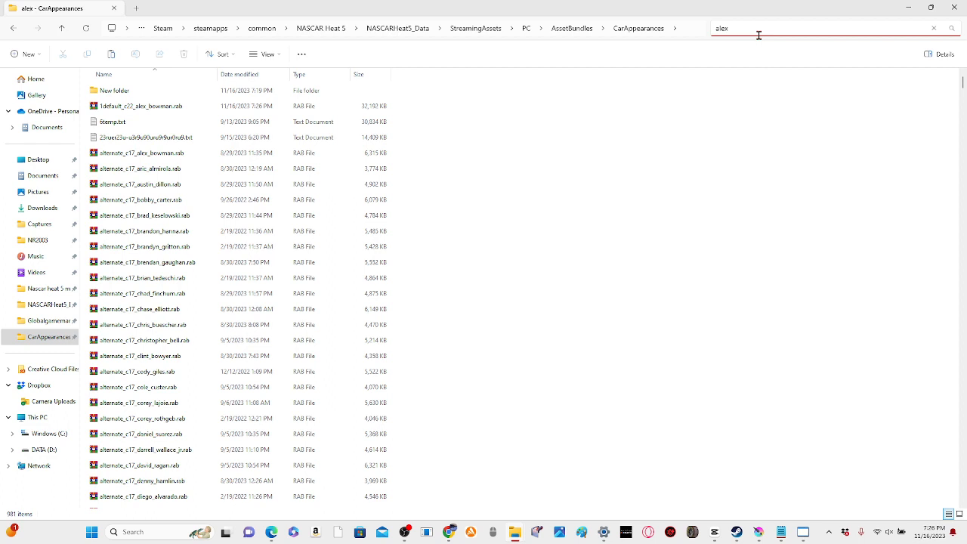
left_click(761, 92)
left_click(730, 33)
left_click(740, 92)
left_click(895, 30)
type("bio")
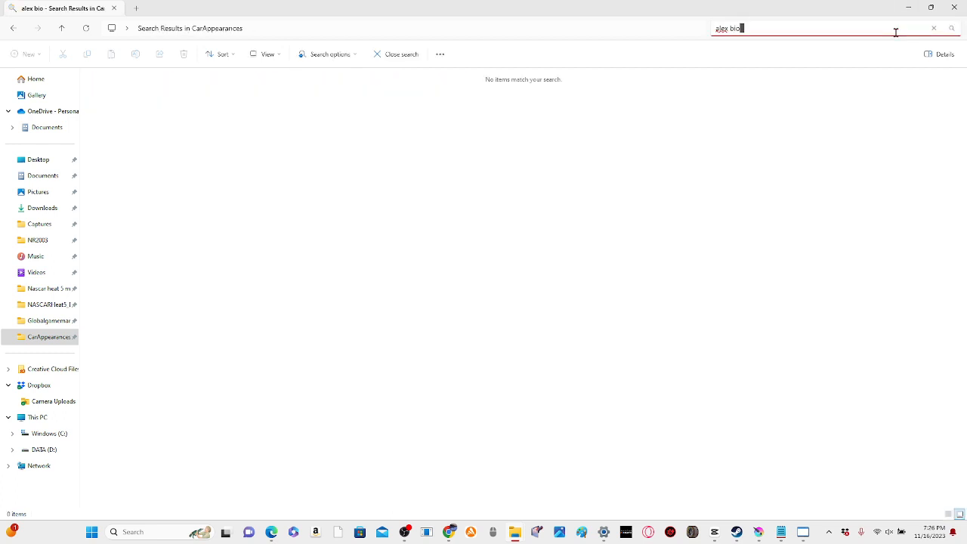
key("BackSpace")
key("BackSpace")
type("o")
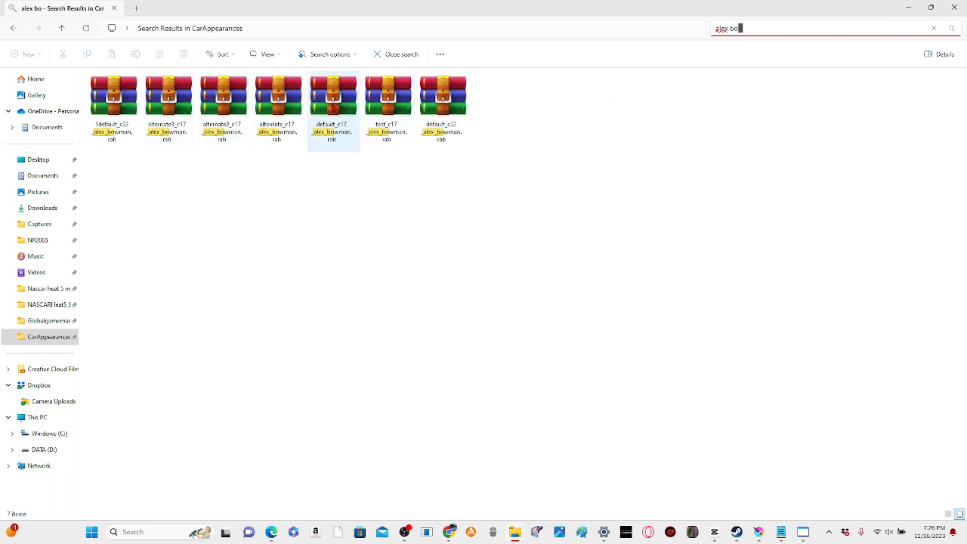
Rename the newly saved 1default_c22_alex_bowman.rab to default_c22_alex_bowman.rab and dismiss any WinRAR dialogs
left_click(436, 117)
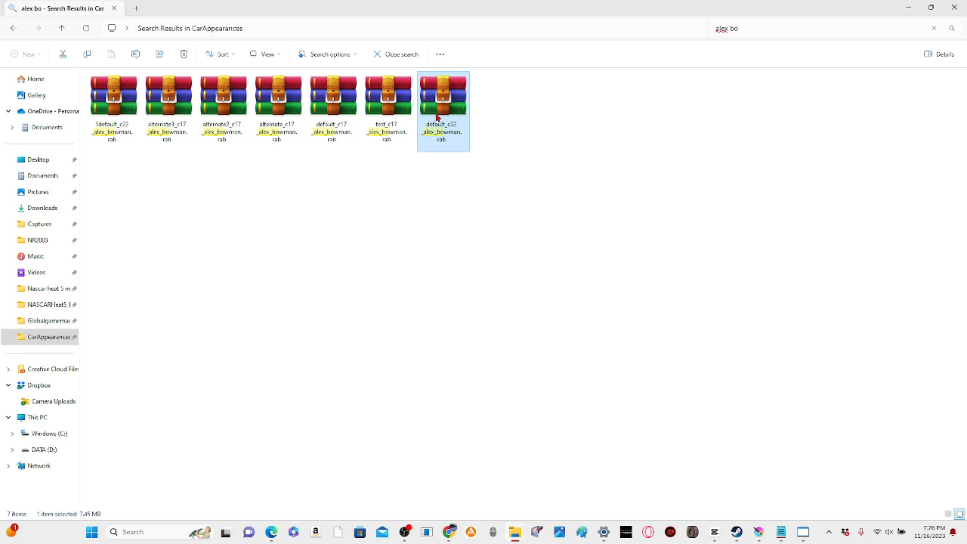
left_click(126, 132)
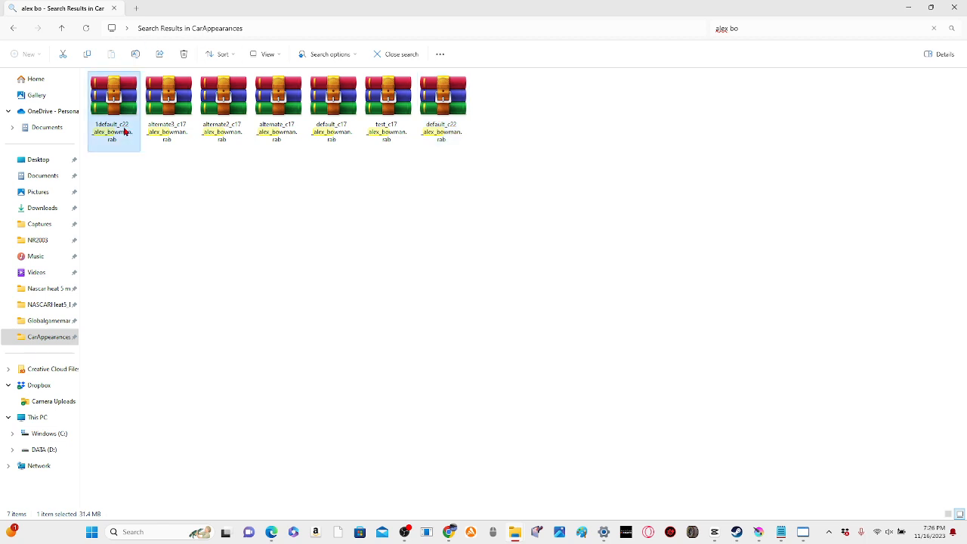
right_click(124, 131)
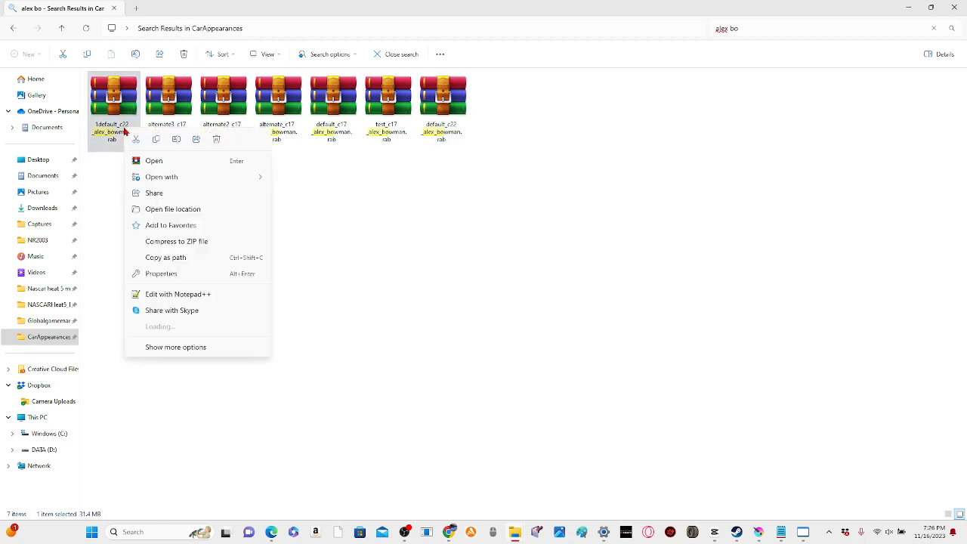
left_click(173, 138)
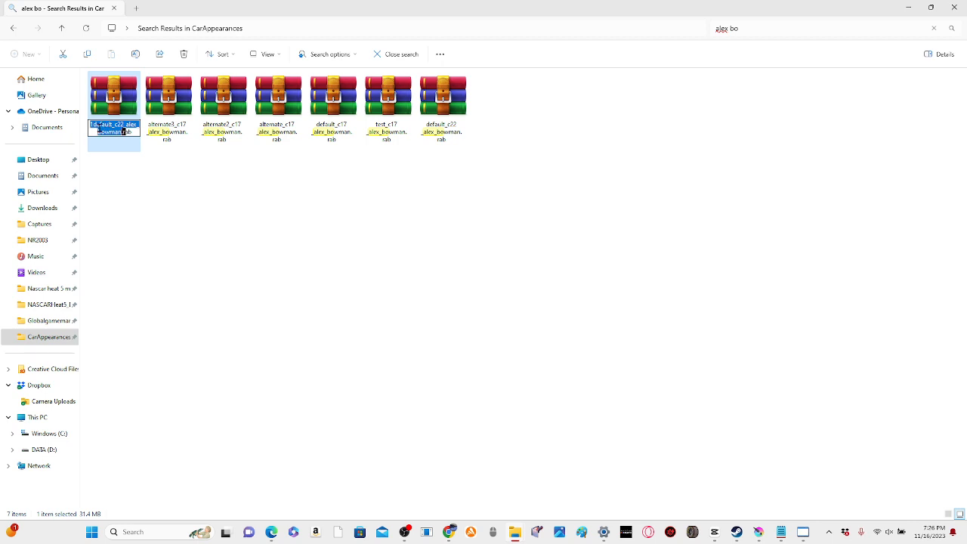
left_click(92, 125)
key("BackSpace")
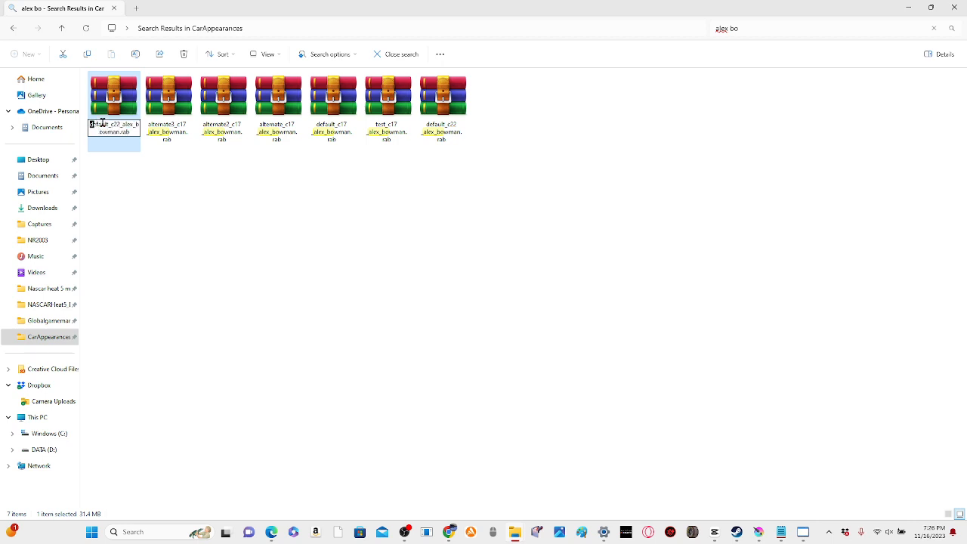
key("Return")
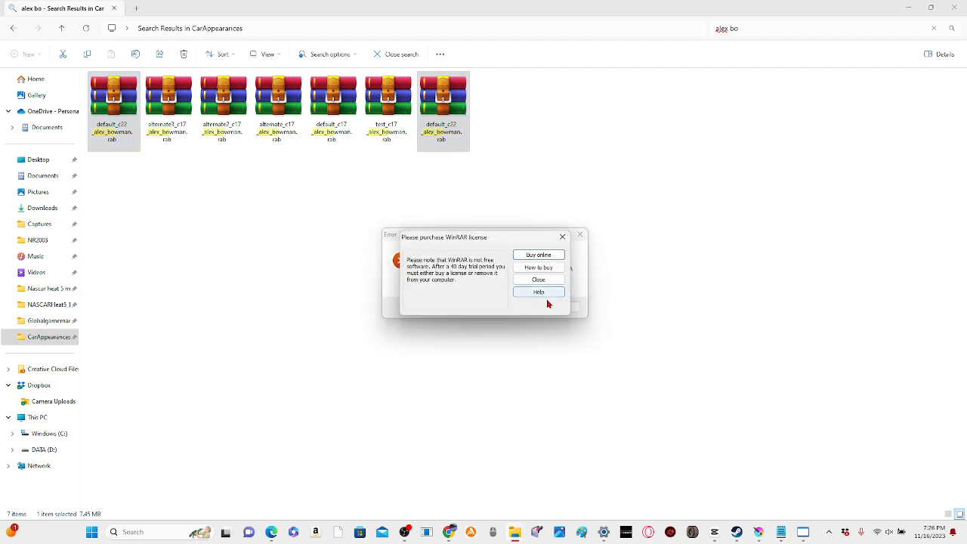
left_click(559, 238)
left_click(580, 235)
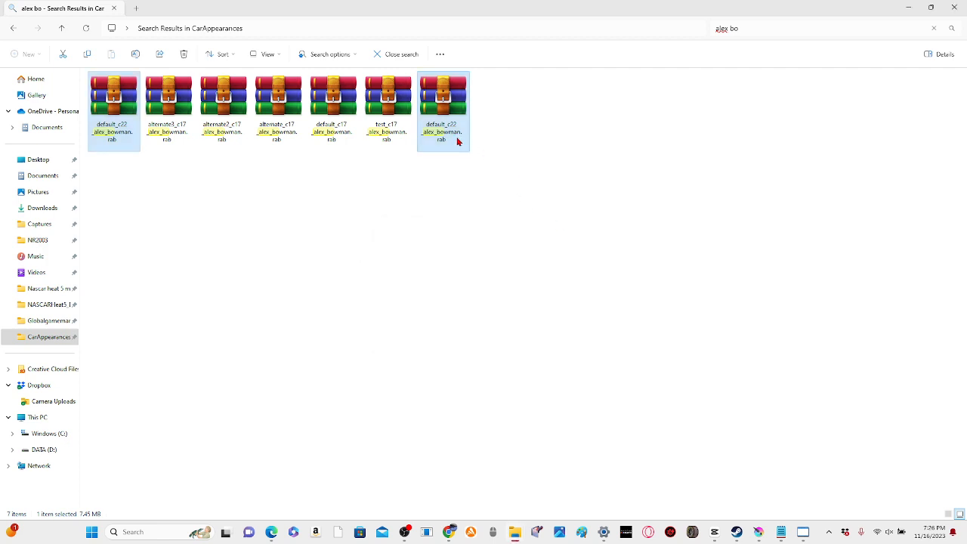
left_click(557, 168)
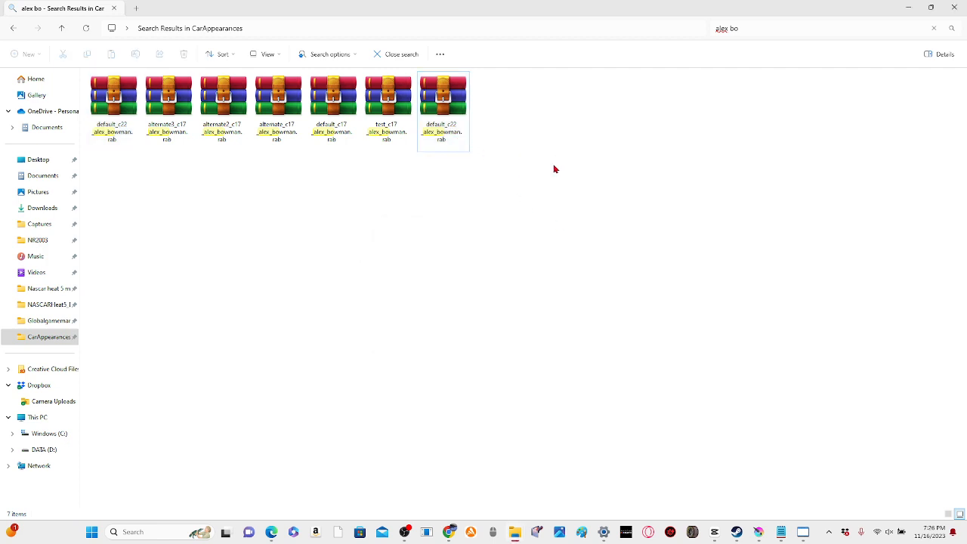
Cancel the pending export in Krita and close the Unity Assets Bundle Extractor window that holds default_c22_alex_bowman.rab
left_click(912, 9)
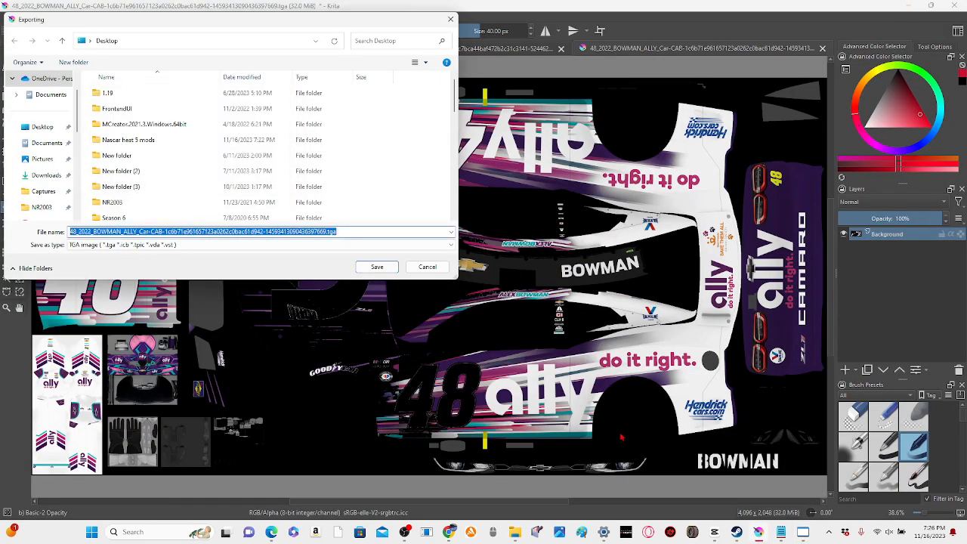
mouse_move(516, 533)
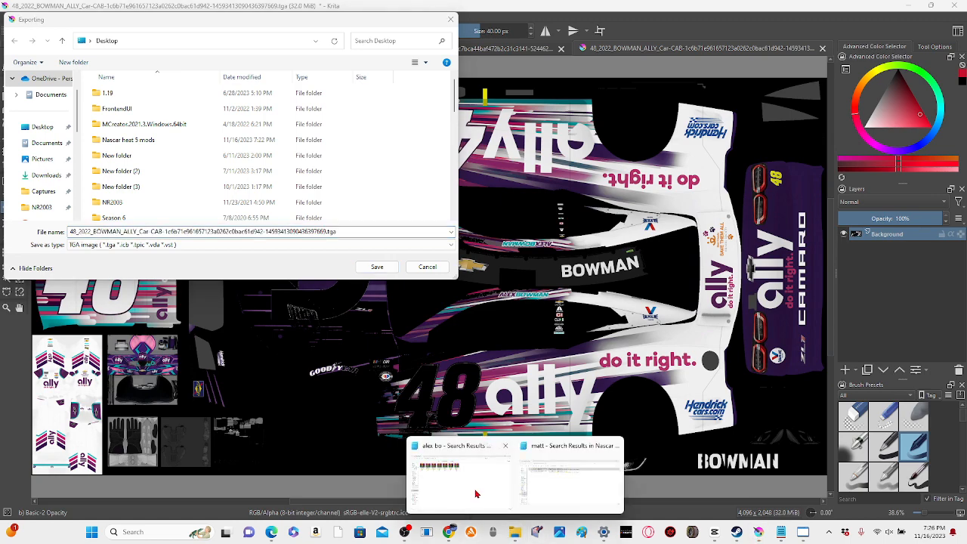
left_click(475, 494)
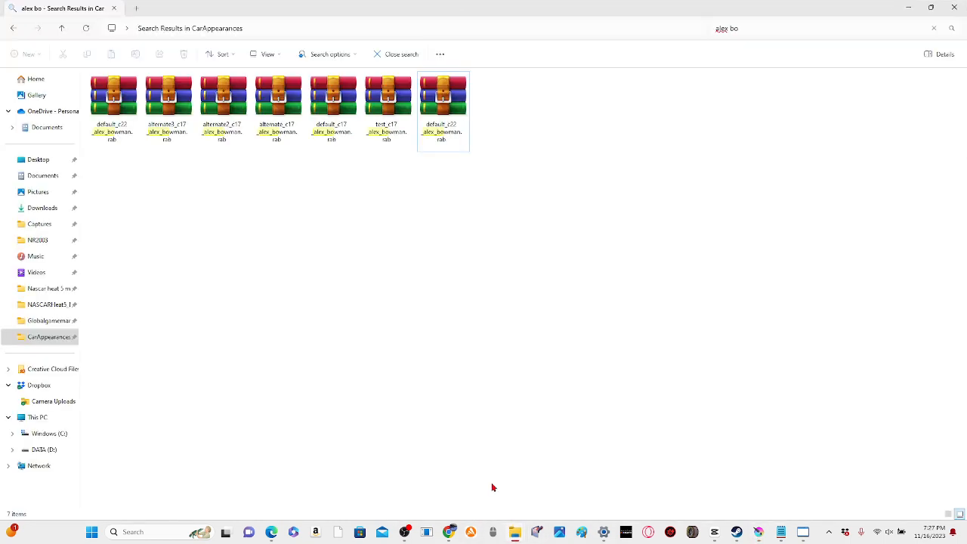
left_click(909, 8)
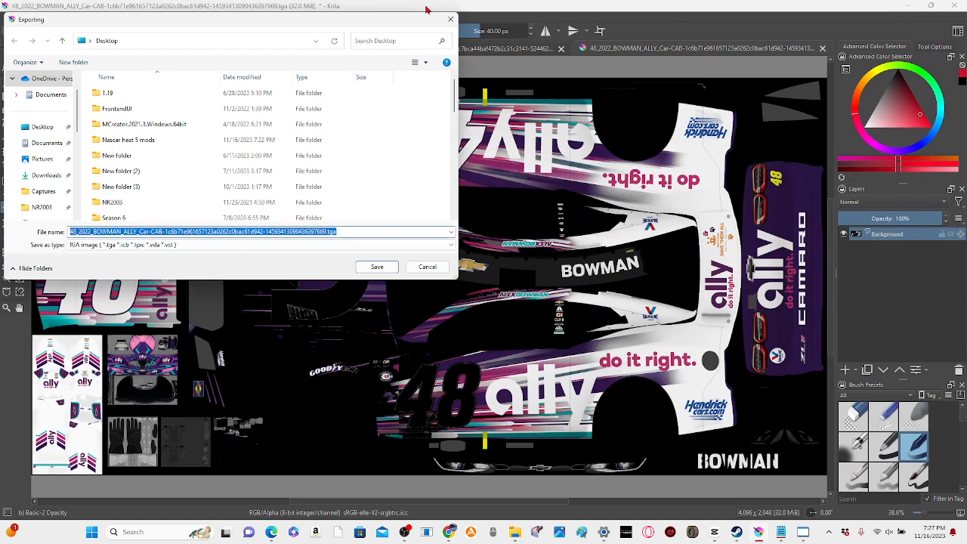
left_click(451, 19)
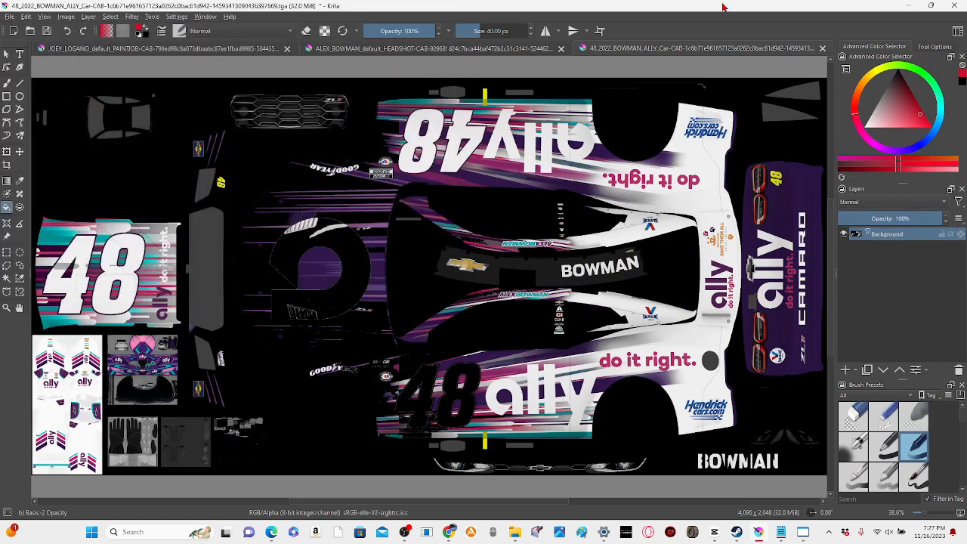
left_click(909, 6)
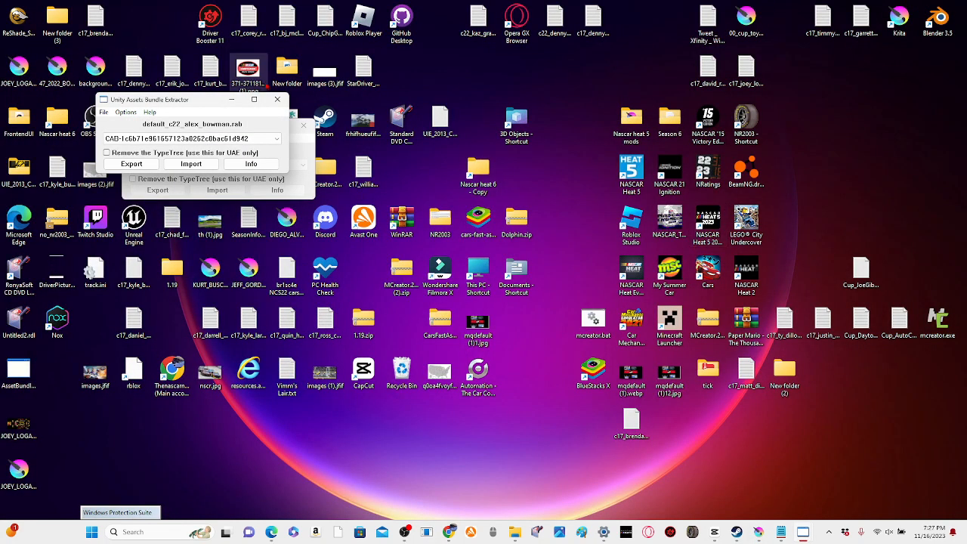
left_click(277, 99)
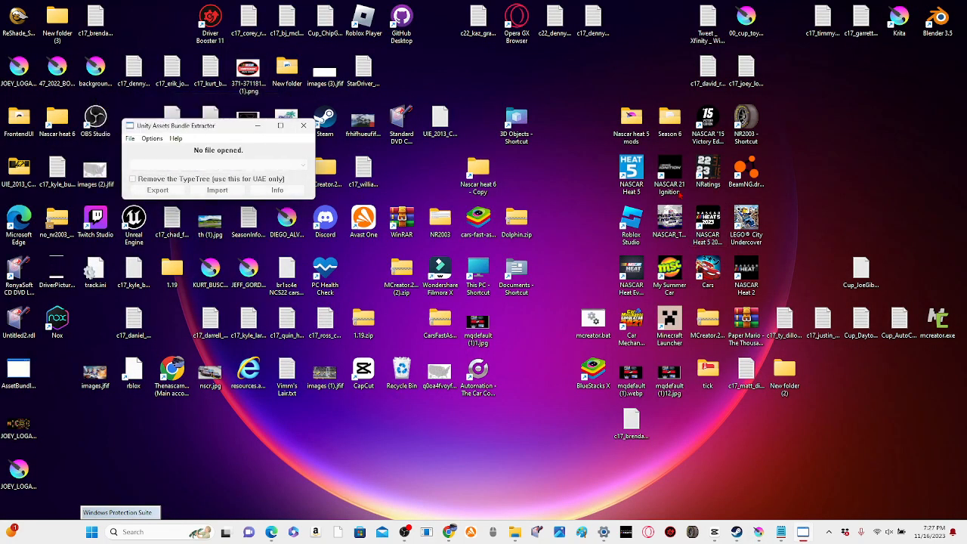
Launch the NASCAR Heat 5 '22-'23 Edition from the desktop and continue past its title screen
left_click(707, 221)
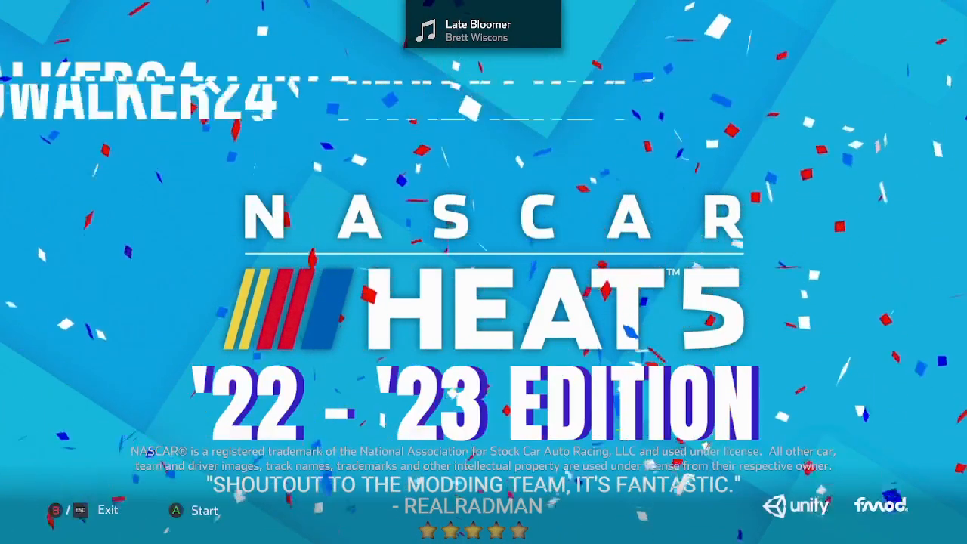
key("Return")
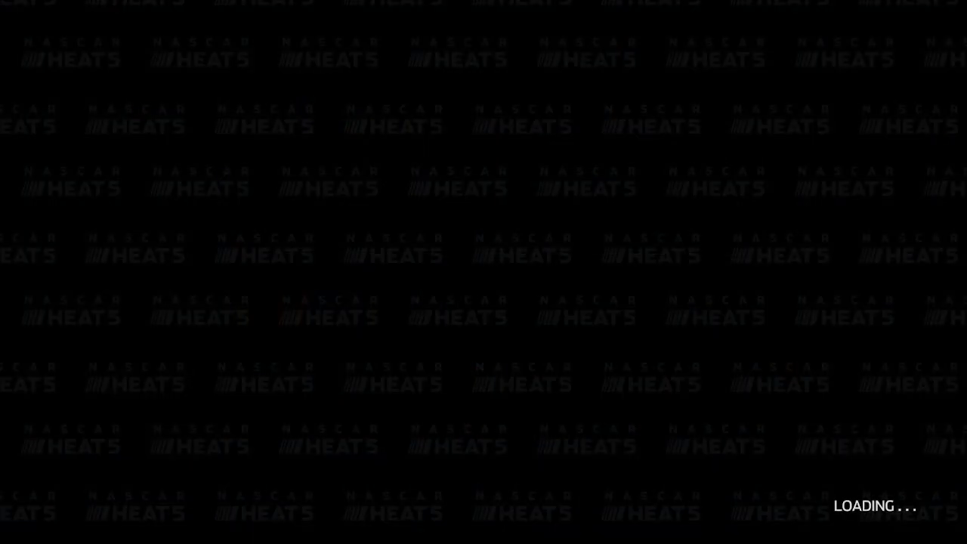